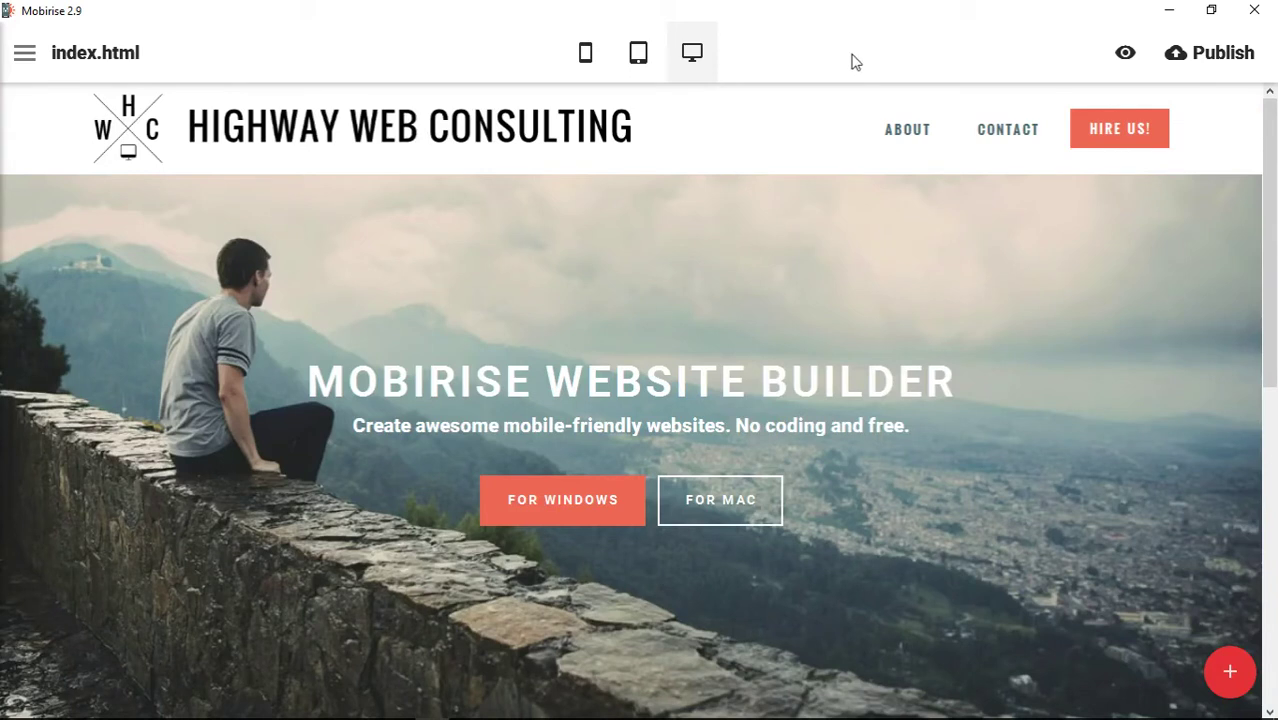
Go to the desktop, open the Mobirise Import Export Test folder and select its project file.
{"action": "left_click", "coordinate": [1169, 10]}
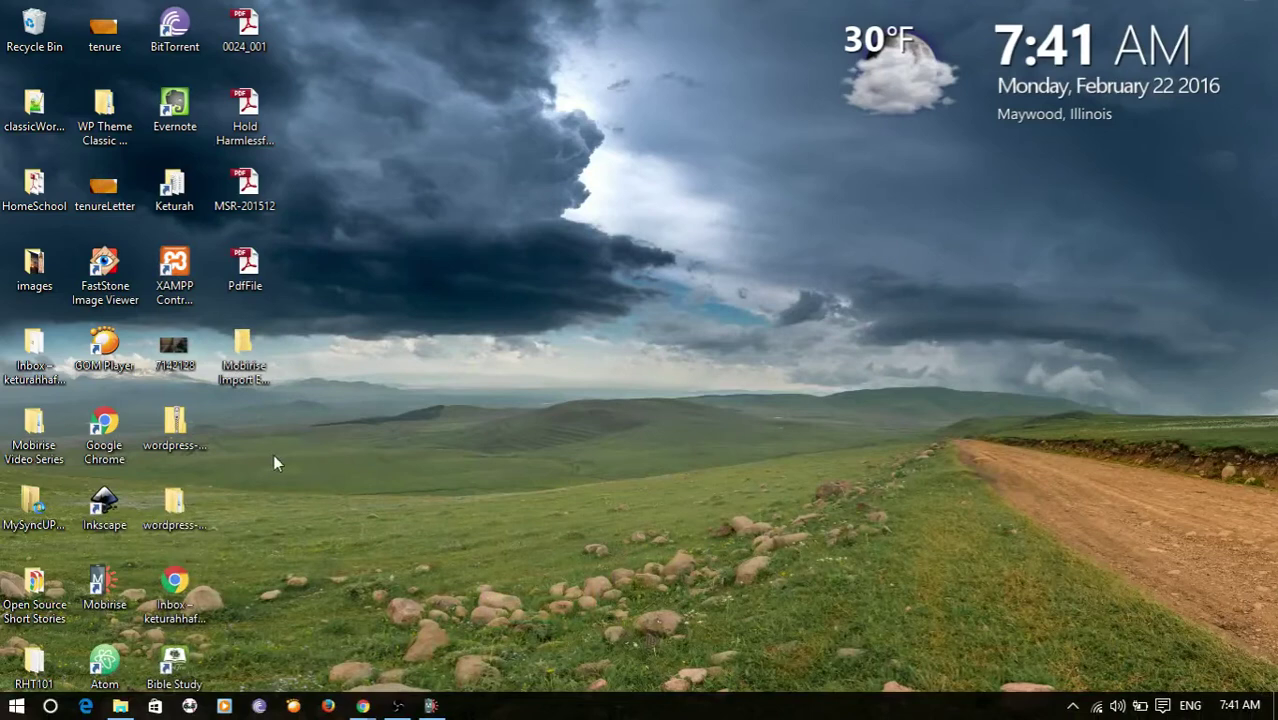
{"action": "left_click", "coordinate": [252, 393]}
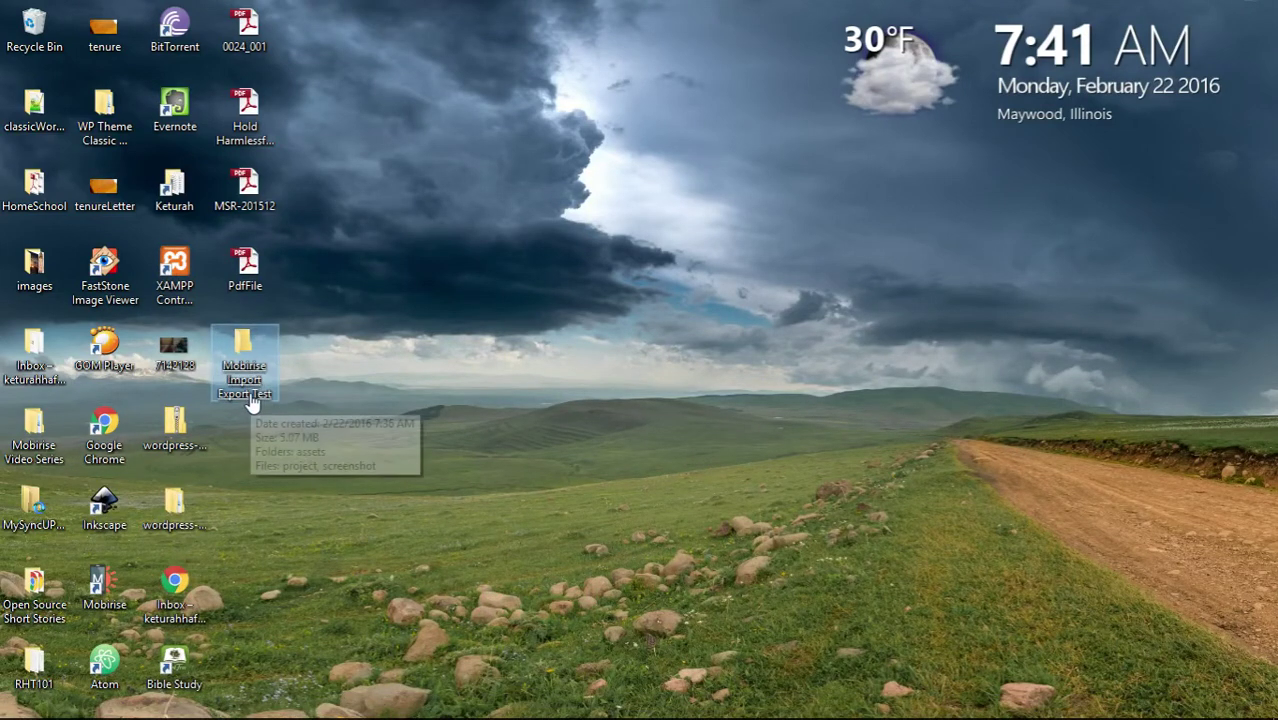
{"action": "double_click", "coordinate": [252, 398]}
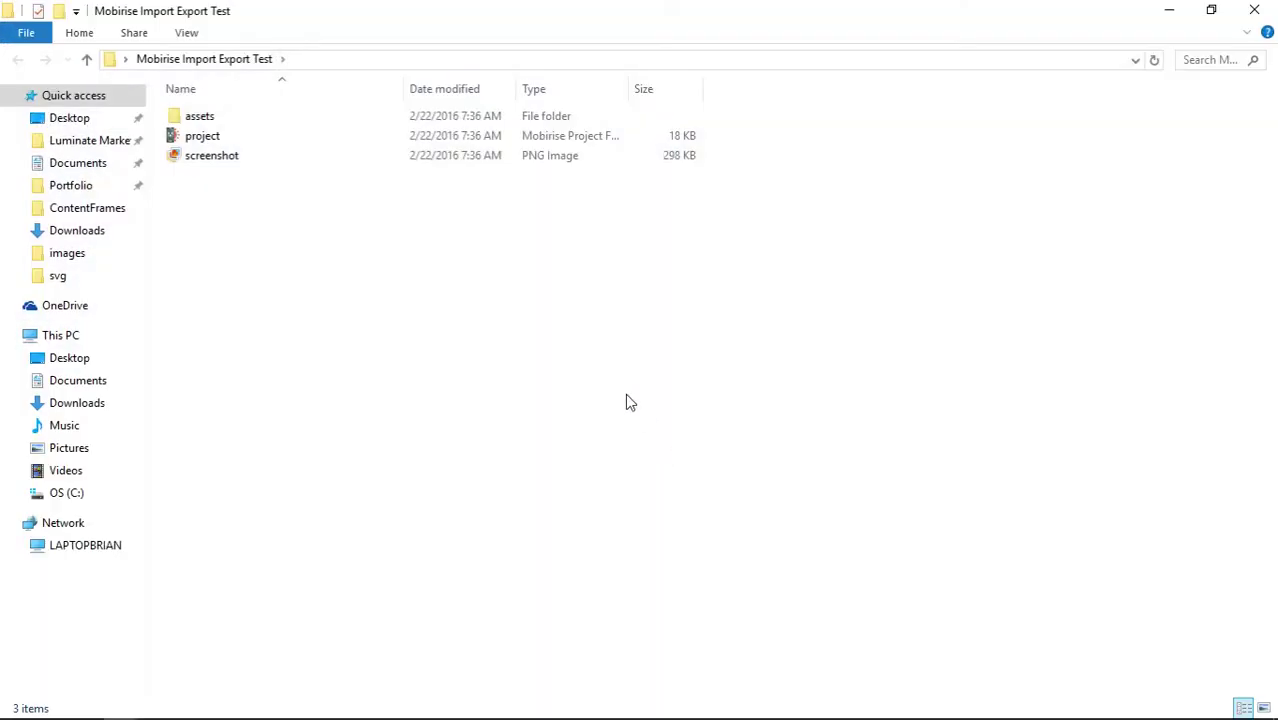
{"action": "left_click", "coordinate": [224, 138]}
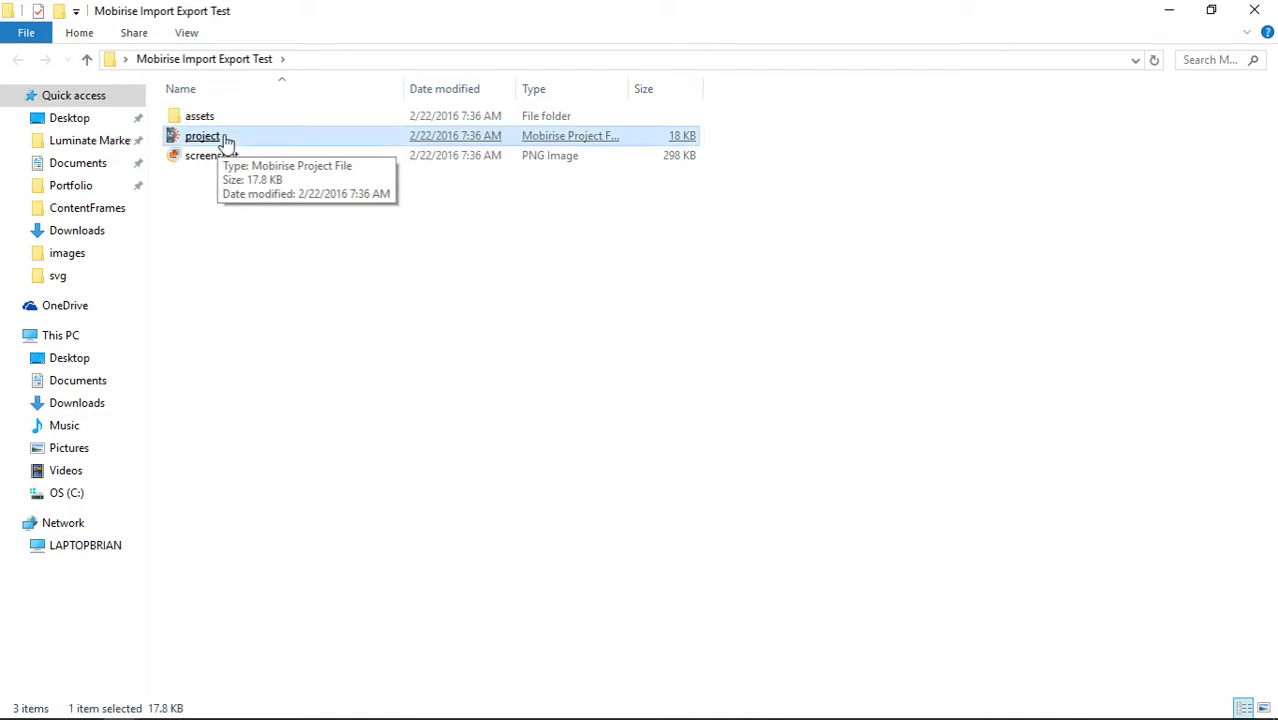
View the exported screenshot image and return to the folder's file list.
{"action": "double_click", "coordinate": [210, 162]}
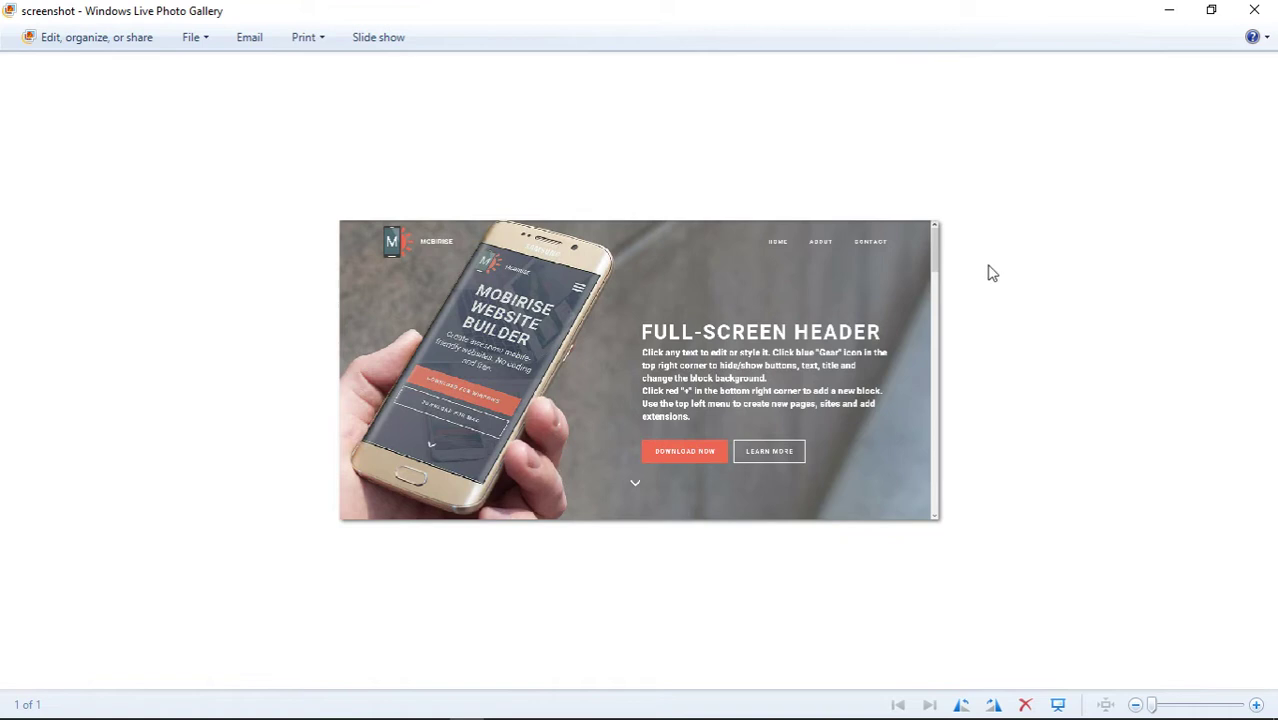
{"action": "left_click", "coordinate": [1254, 12]}
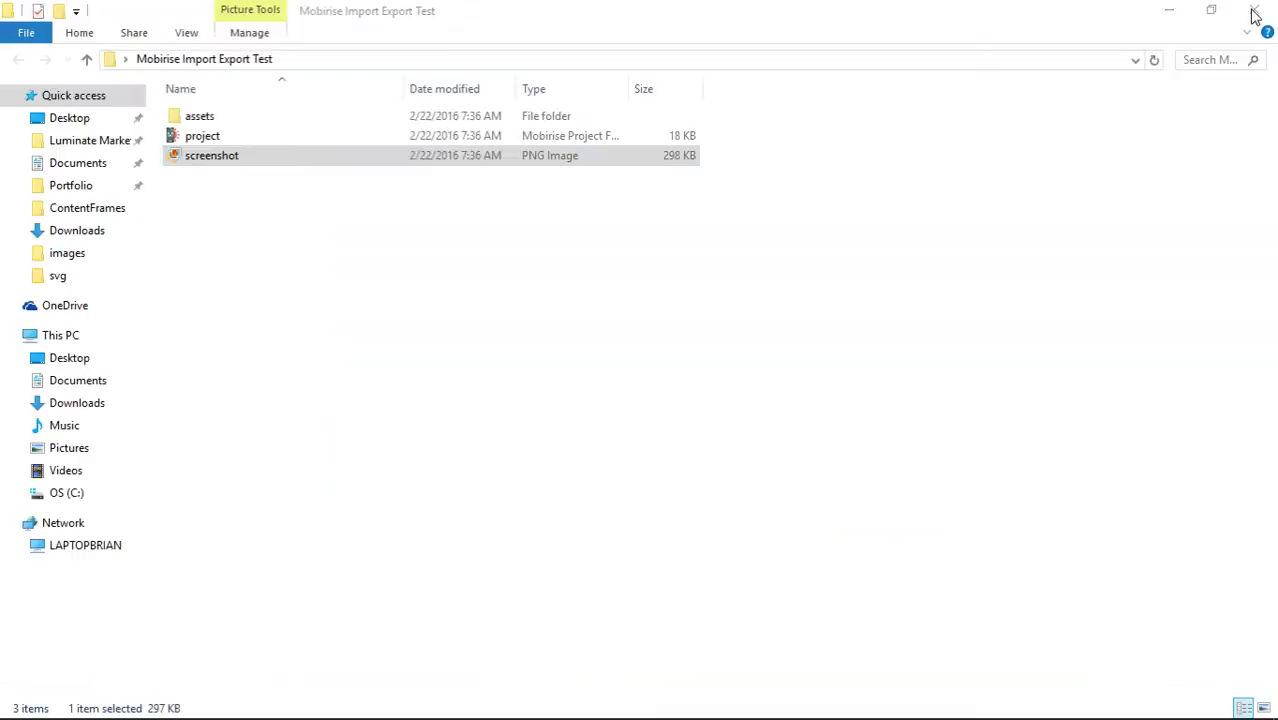
{"action": "left_click", "coordinate": [222, 191]}
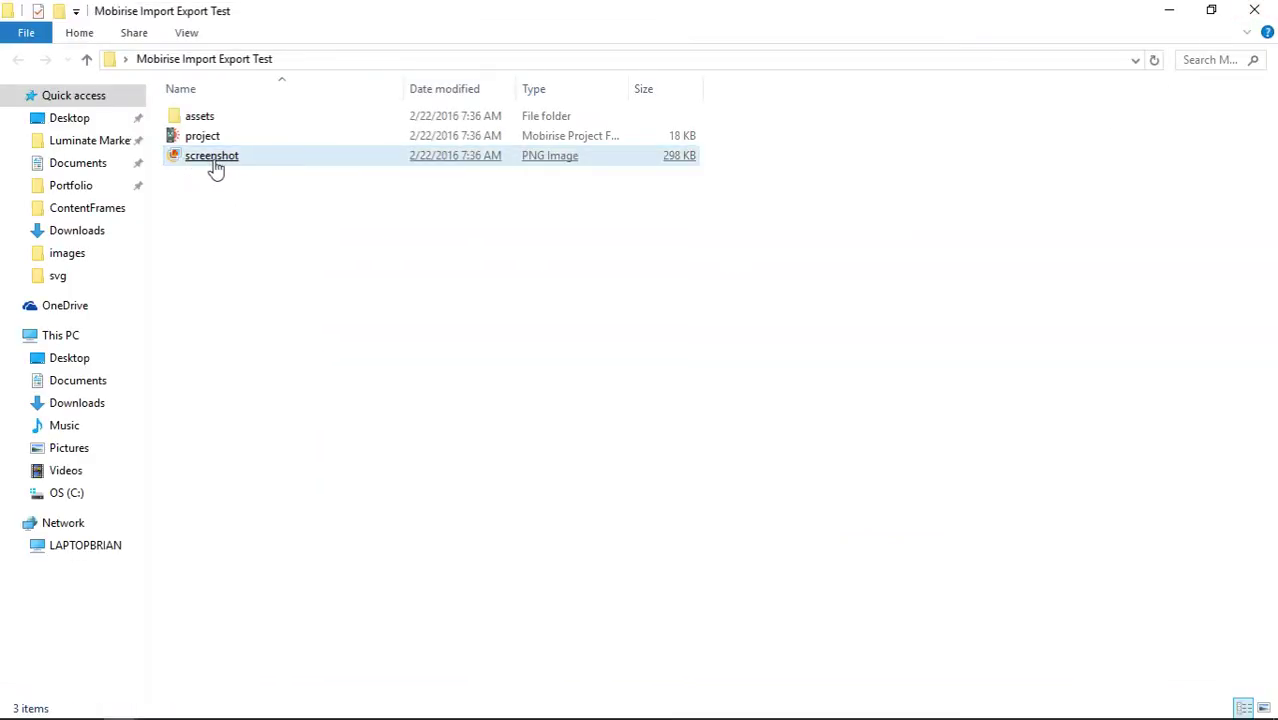
Inspect the images subfolder inside assets and go back up to the Mobirise Import Export Test folder.
{"action": "double_click", "coordinate": [199, 117]}
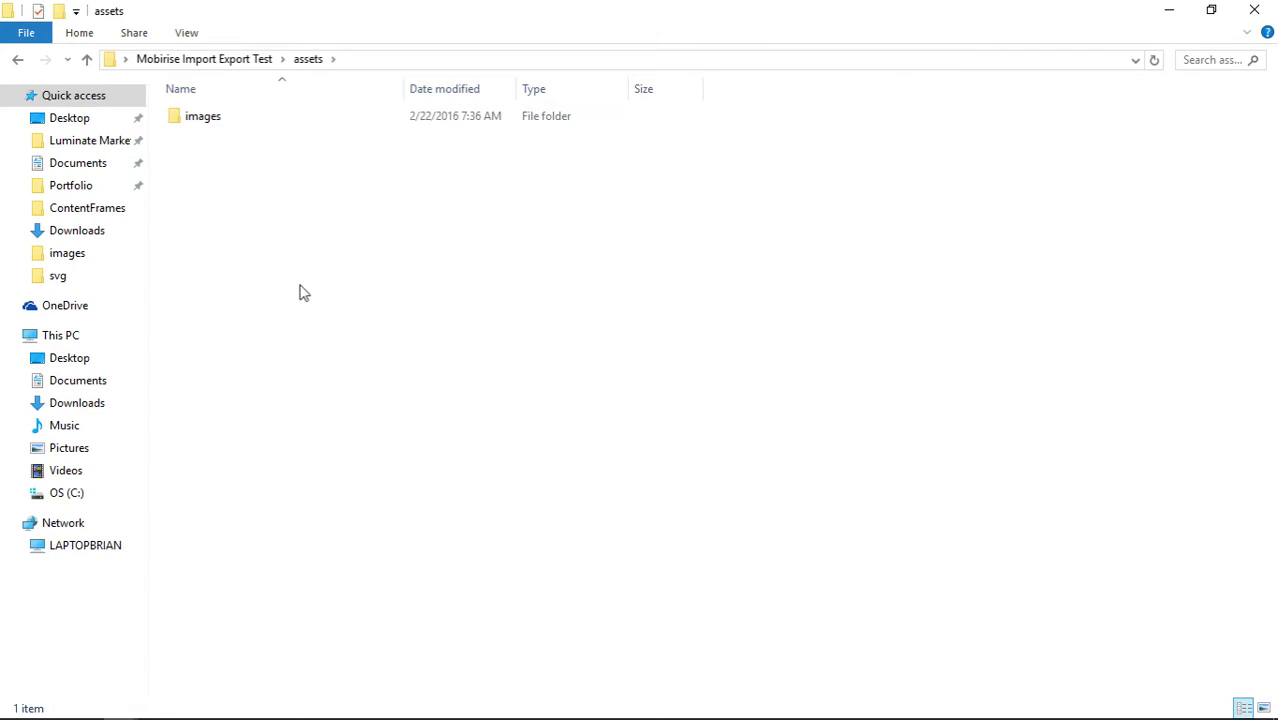
{"action": "double_click", "coordinate": [203, 120]}
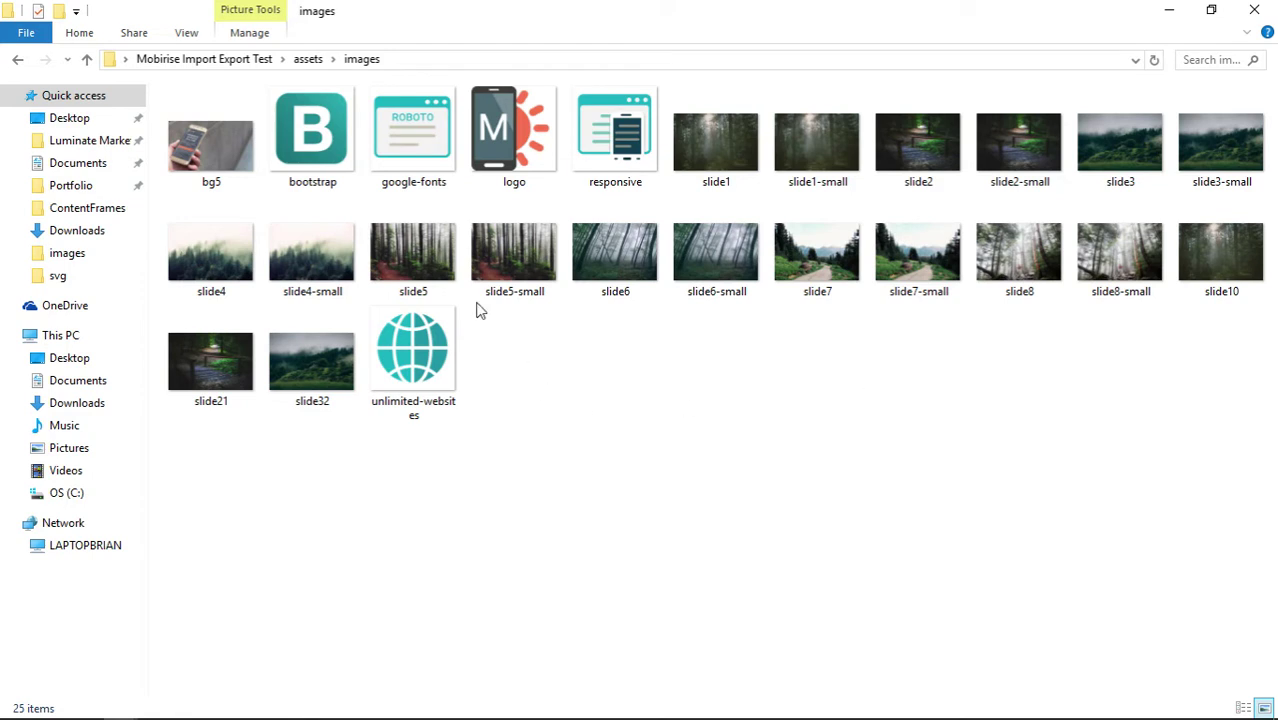
{"action": "left_click", "coordinate": [87, 60]}
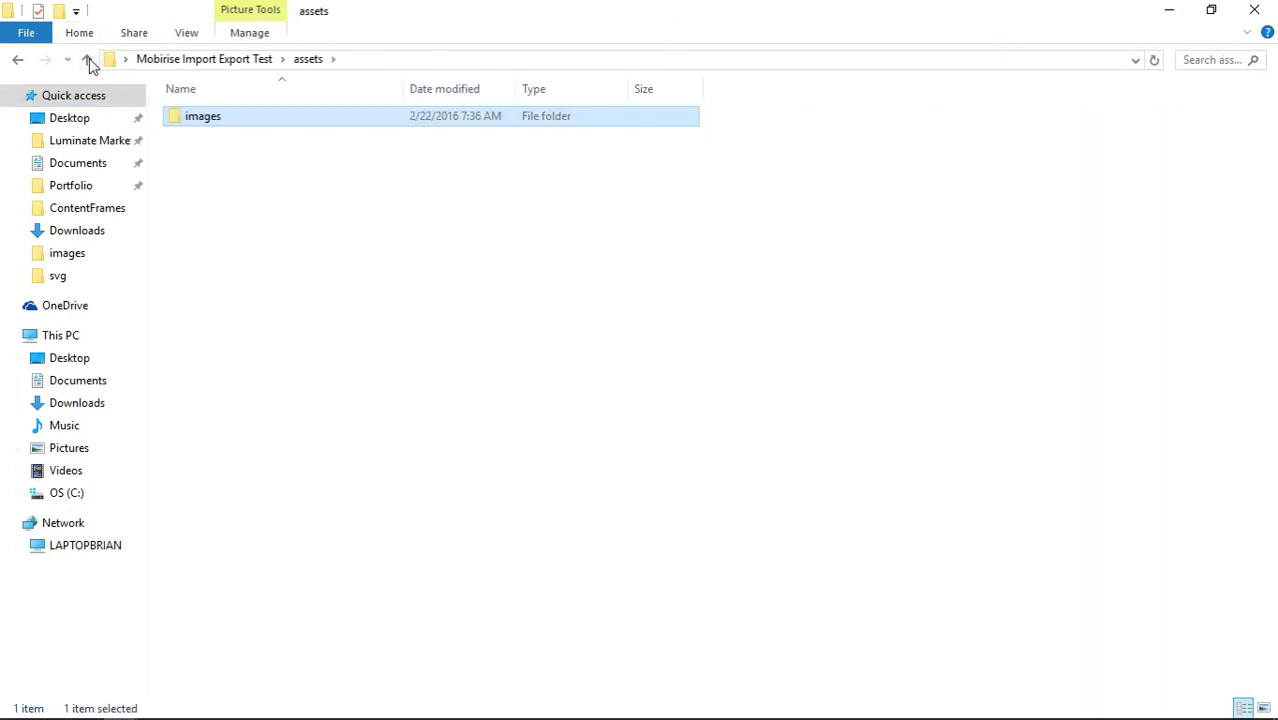
{"action": "left_click", "coordinate": [87, 60]}
Highlight the whole exported set in the folder: assets, project and screenshot.
{"action": "left_click_drag", "start_coordinate": [220, 228], "coordinate": [223, 96]}
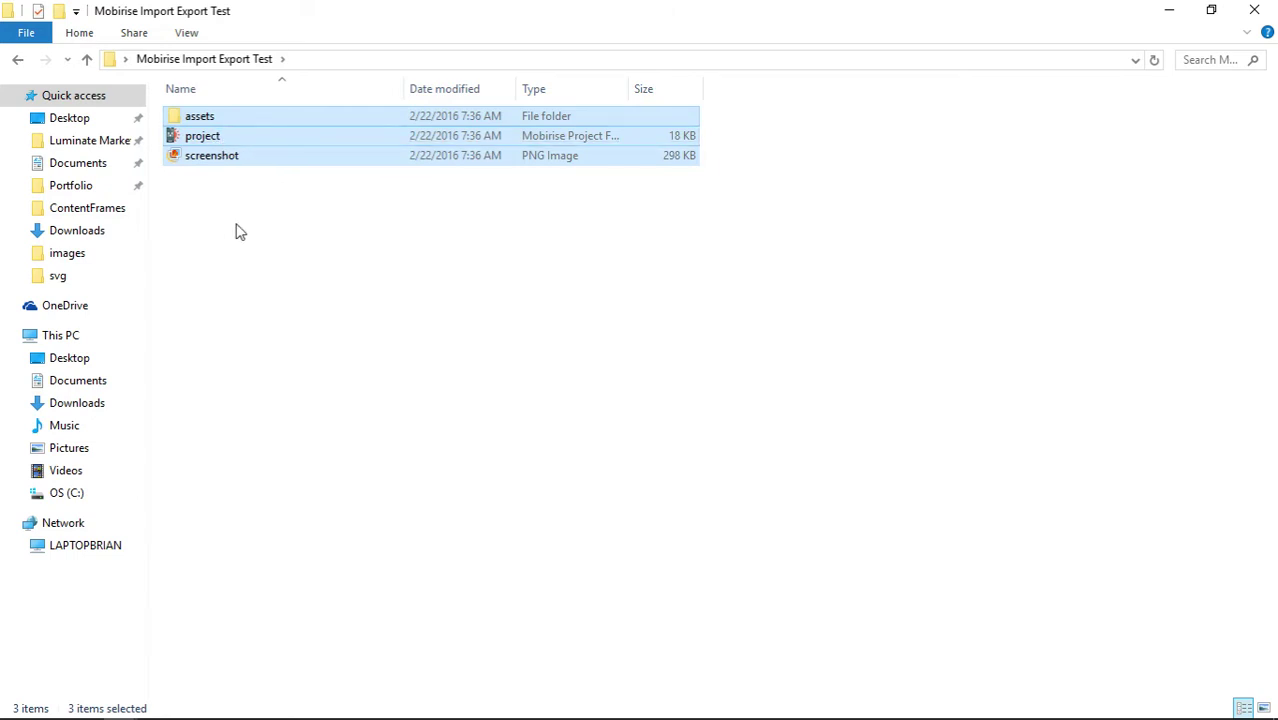
{"action": "left_click", "coordinate": [745, 226]}
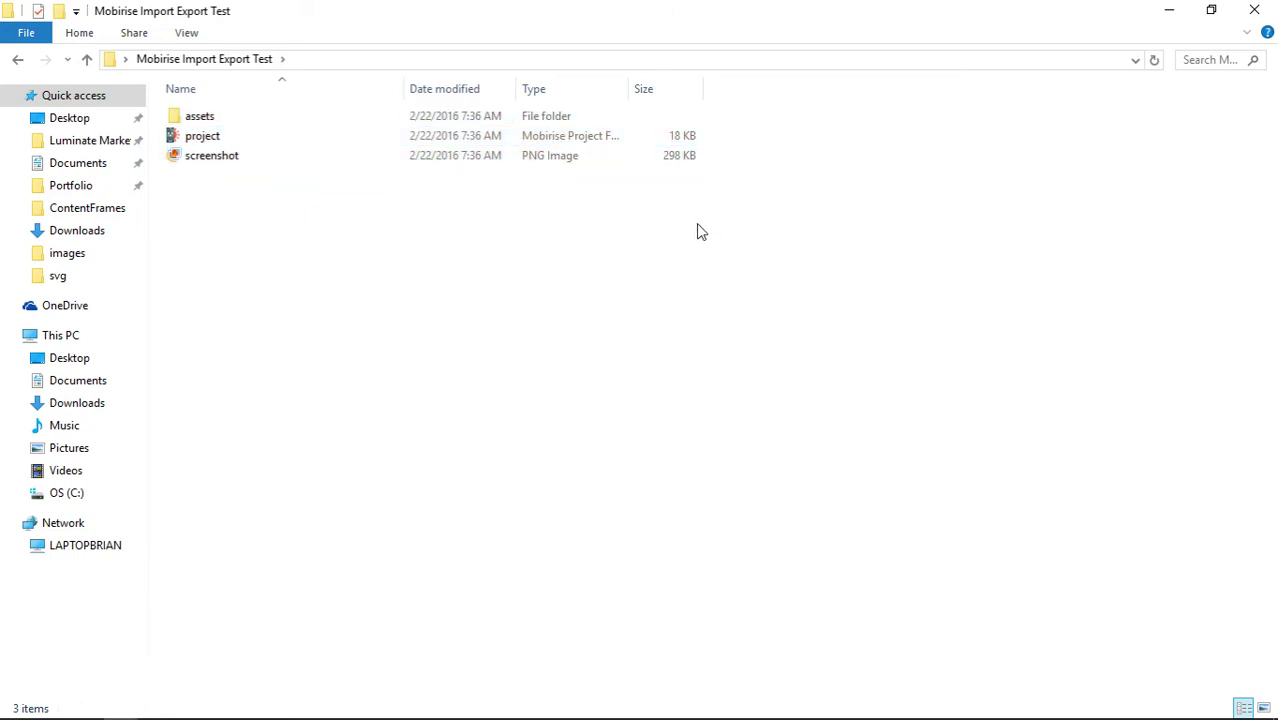
{"action": "left_click_drag", "start_coordinate": [672, 222], "coordinate": [383, 112]}
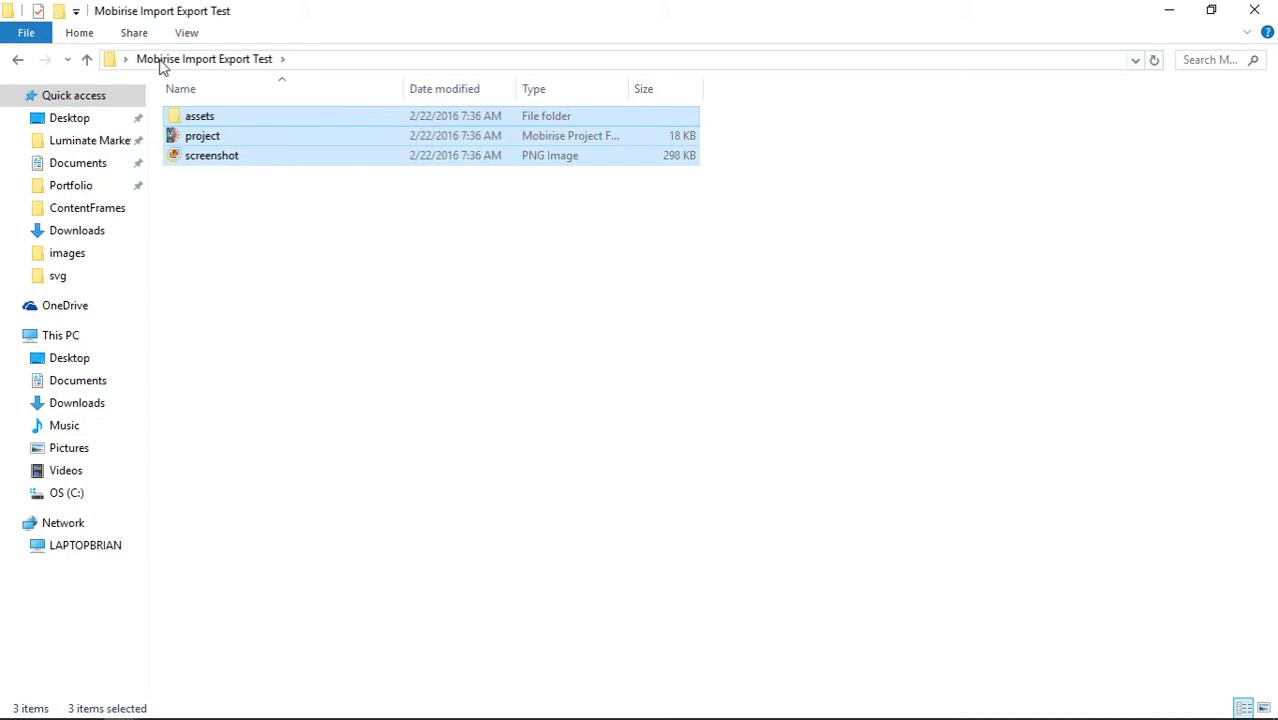
{"action": "left_click", "coordinate": [234, 62]}
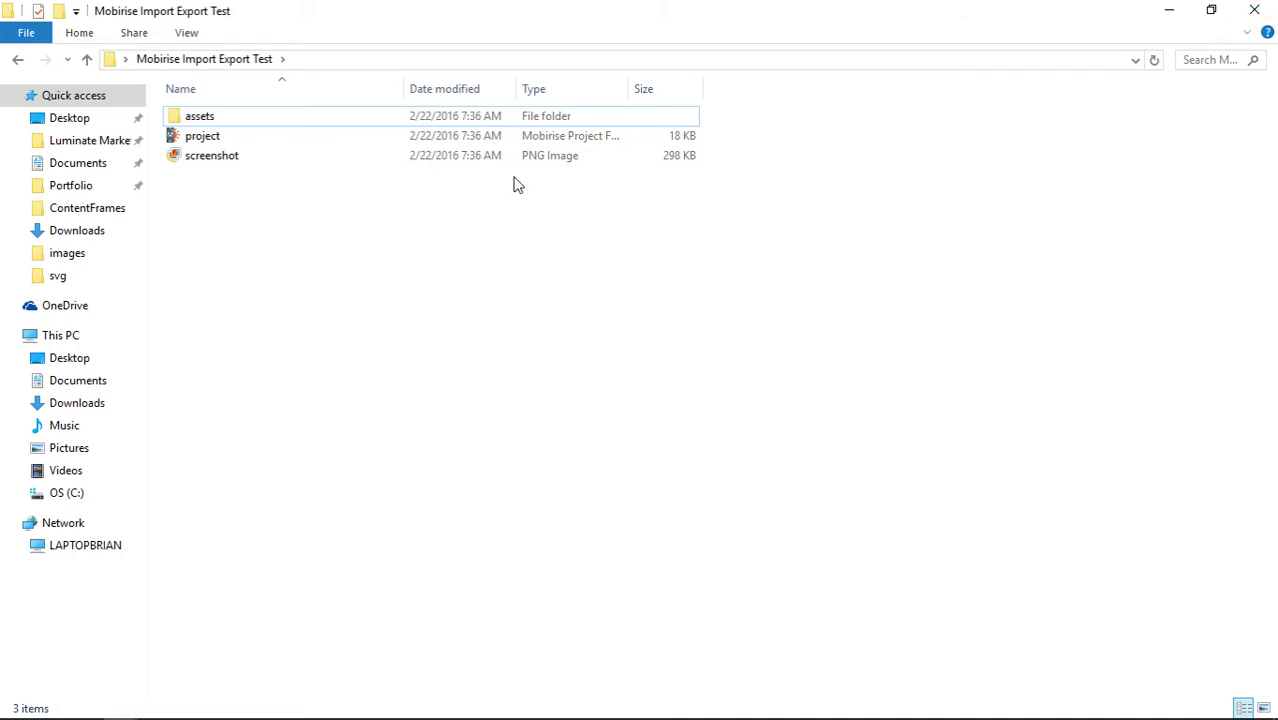
Review the pictures in assets > images once more and return to the Mobirise Import Export Test folder.
{"action": "double_click", "coordinate": [306, 122]}
{"action": "left_click", "coordinate": [308, 122]}
{"action": "double_click", "coordinate": [308, 122]}
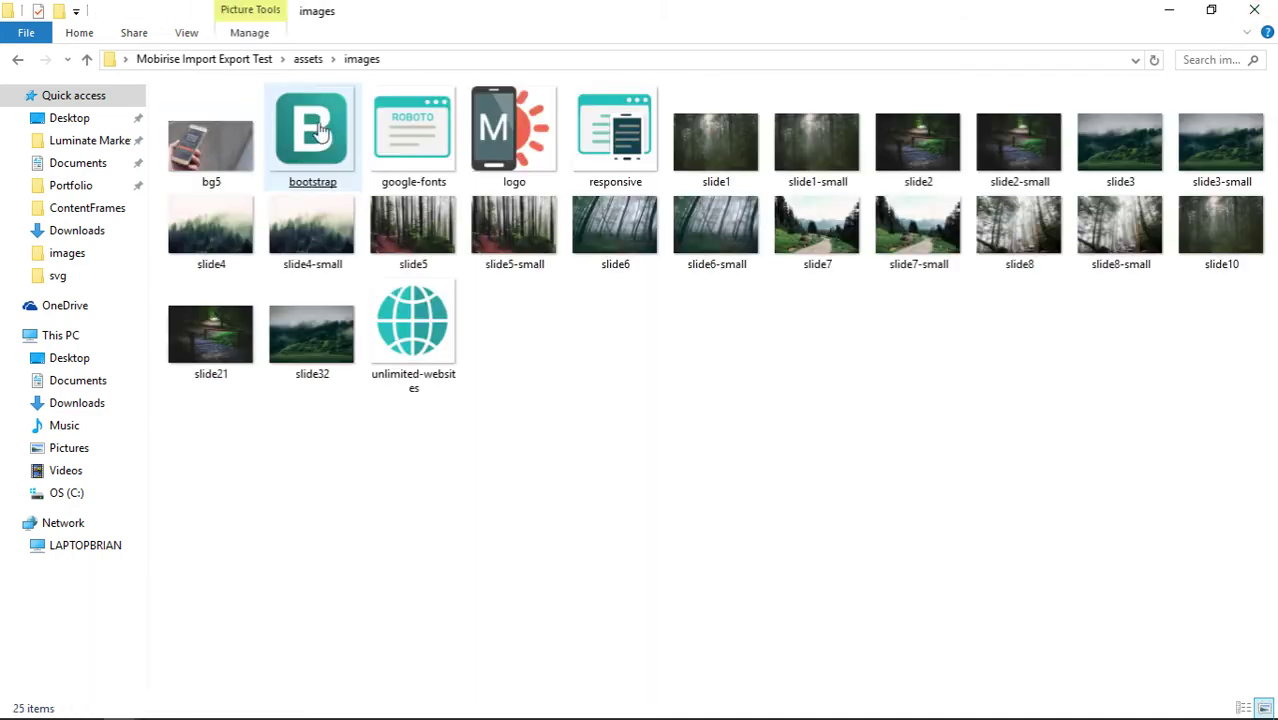
{"action": "left_click", "coordinate": [759, 264]}
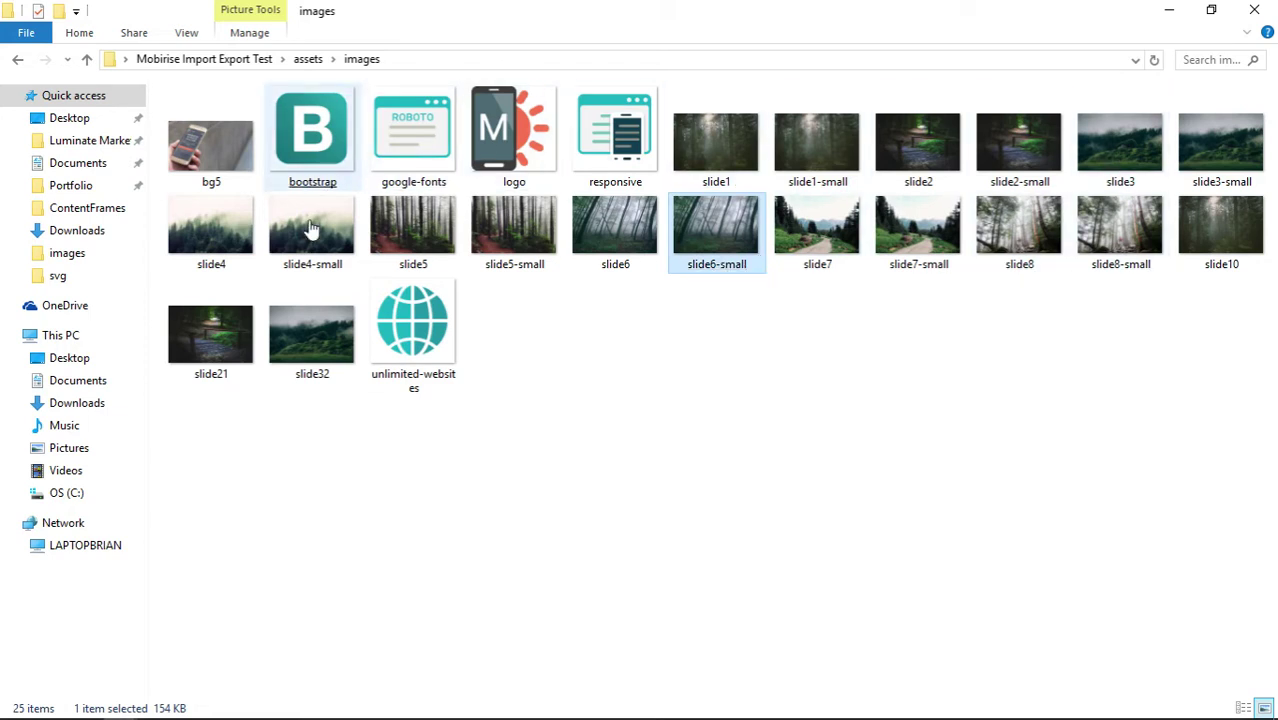
{"action": "left_click", "coordinate": [205, 59]}
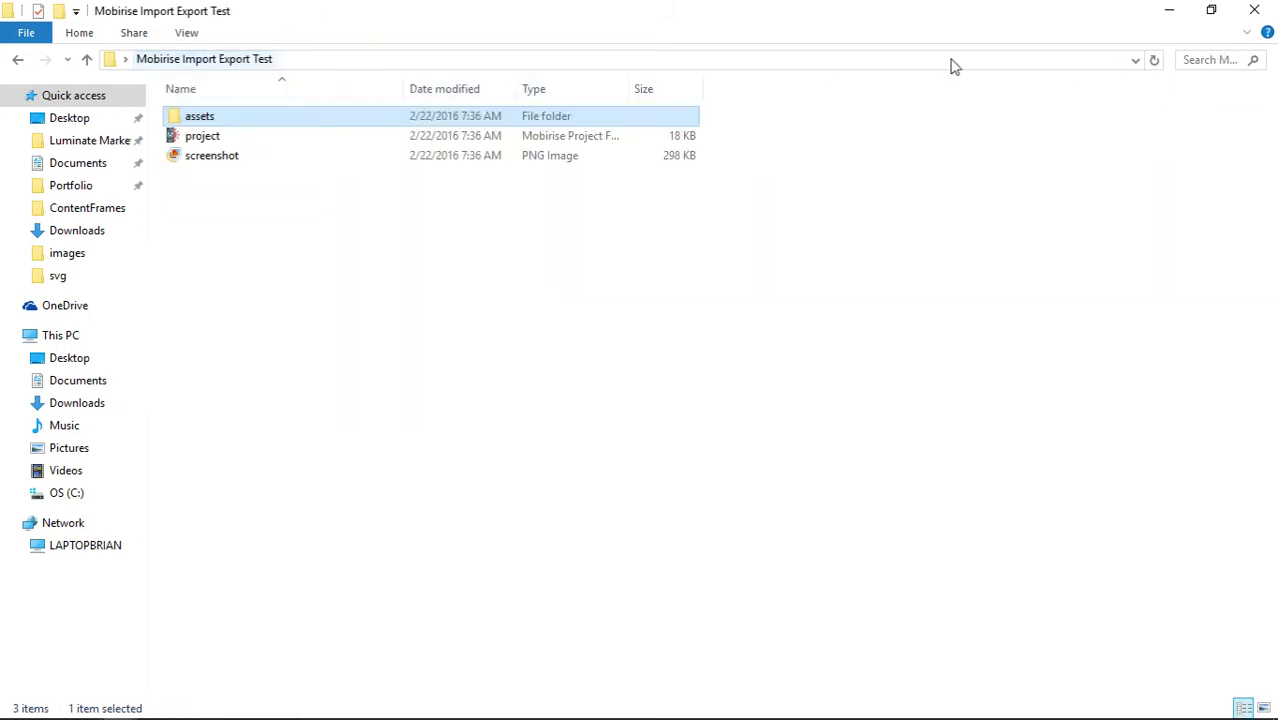
Close the export folder, switch back to Mobirise and display the list of sites.
{"action": "left_click", "coordinate": [1256, 12]}
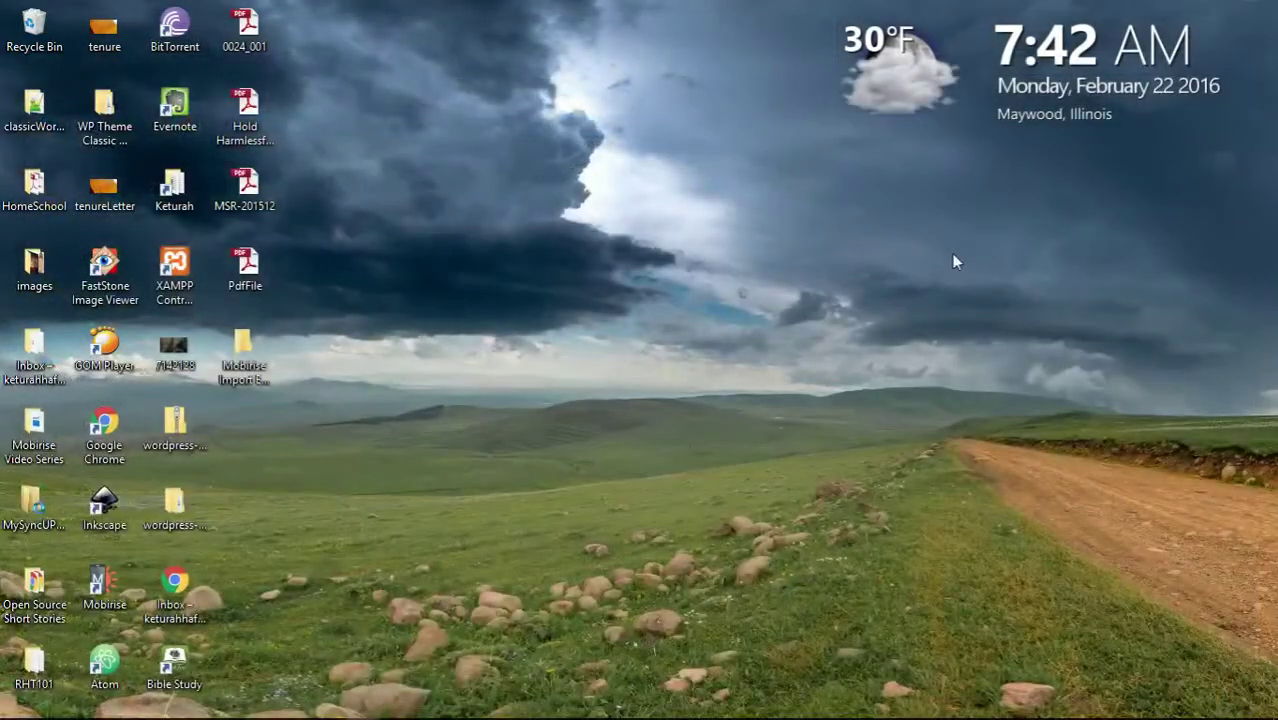
{"action": "left_click", "coordinate": [432, 712]}
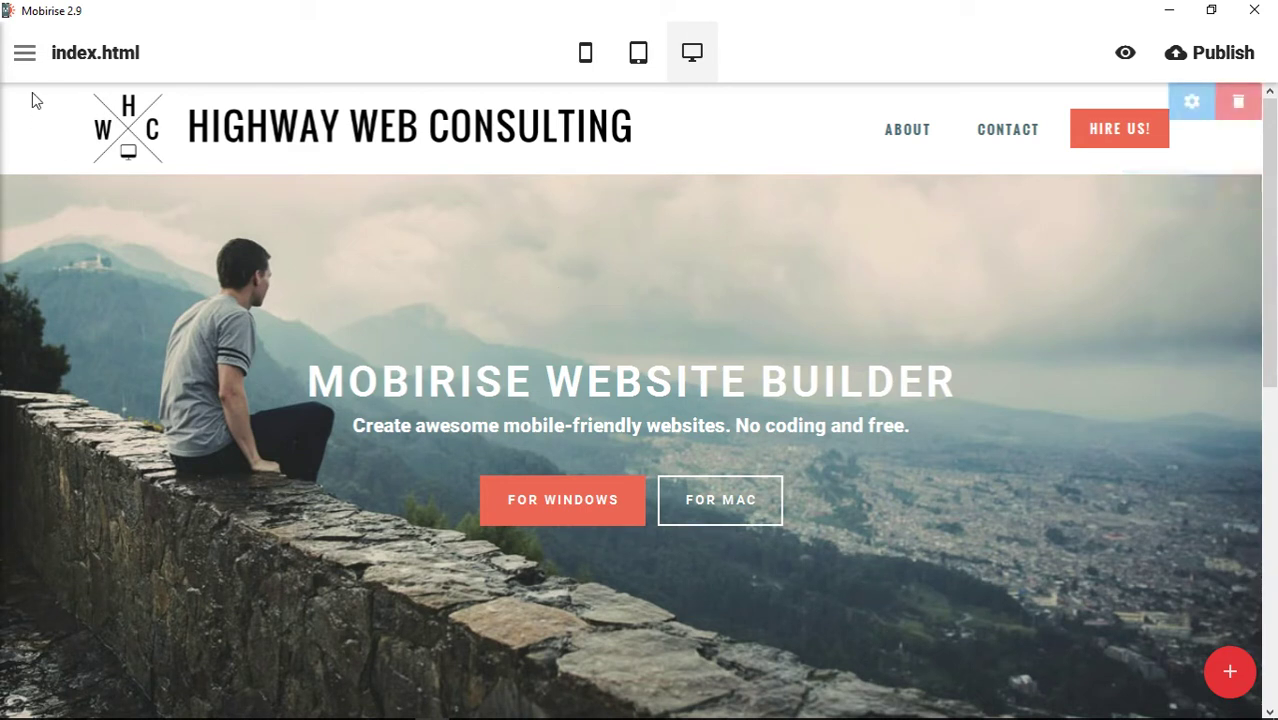
{"action": "left_click", "coordinate": [25, 52]}
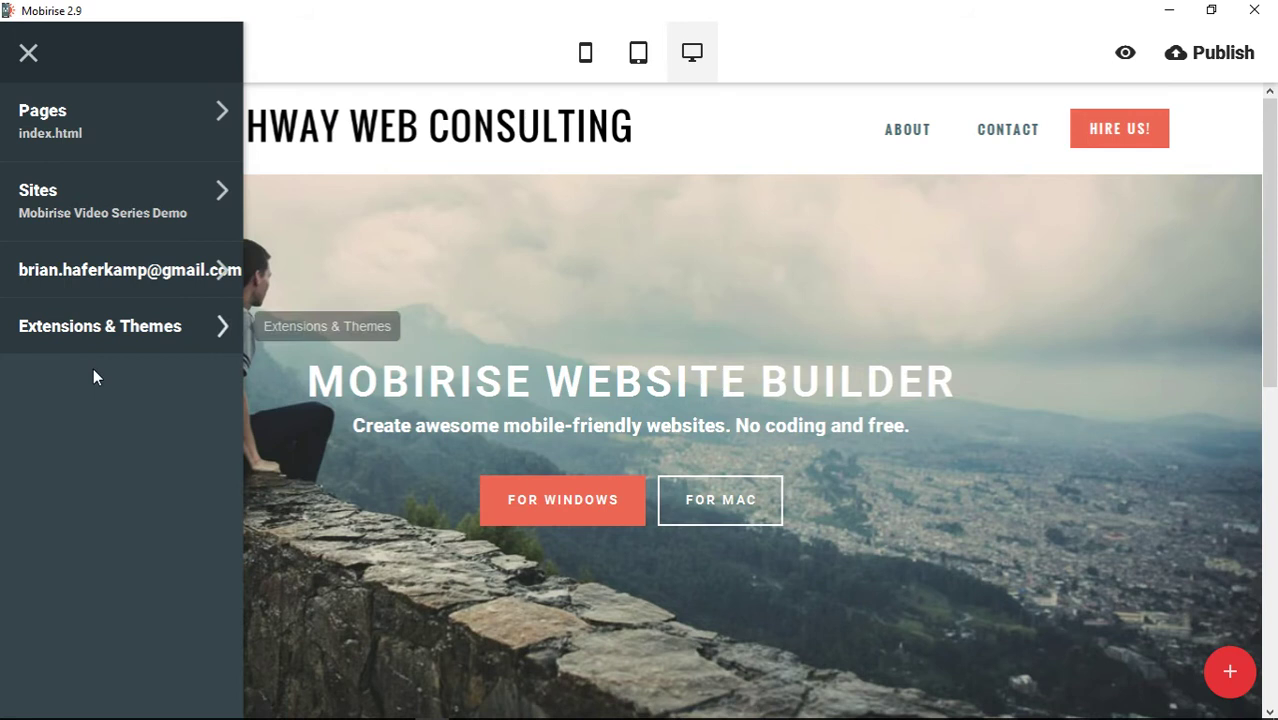
{"action": "left_click", "coordinate": [95, 123]}
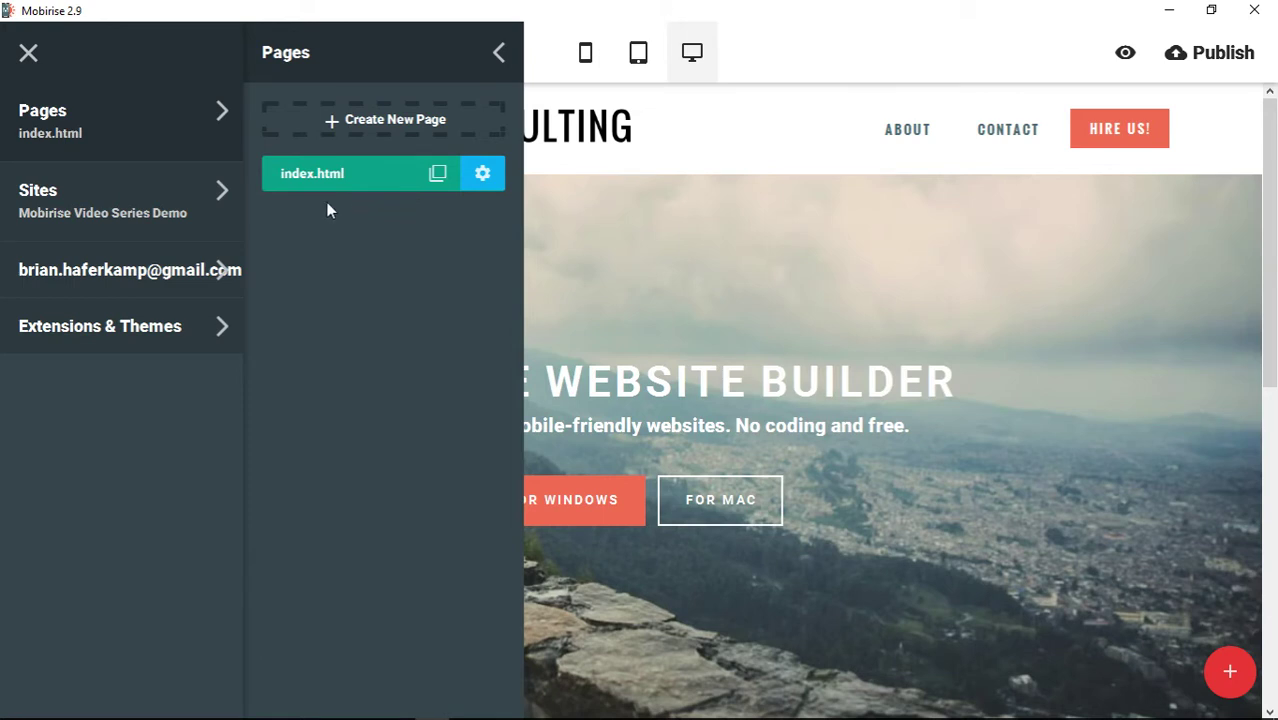
{"action": "left_click", "coordinate": [76, 205]}
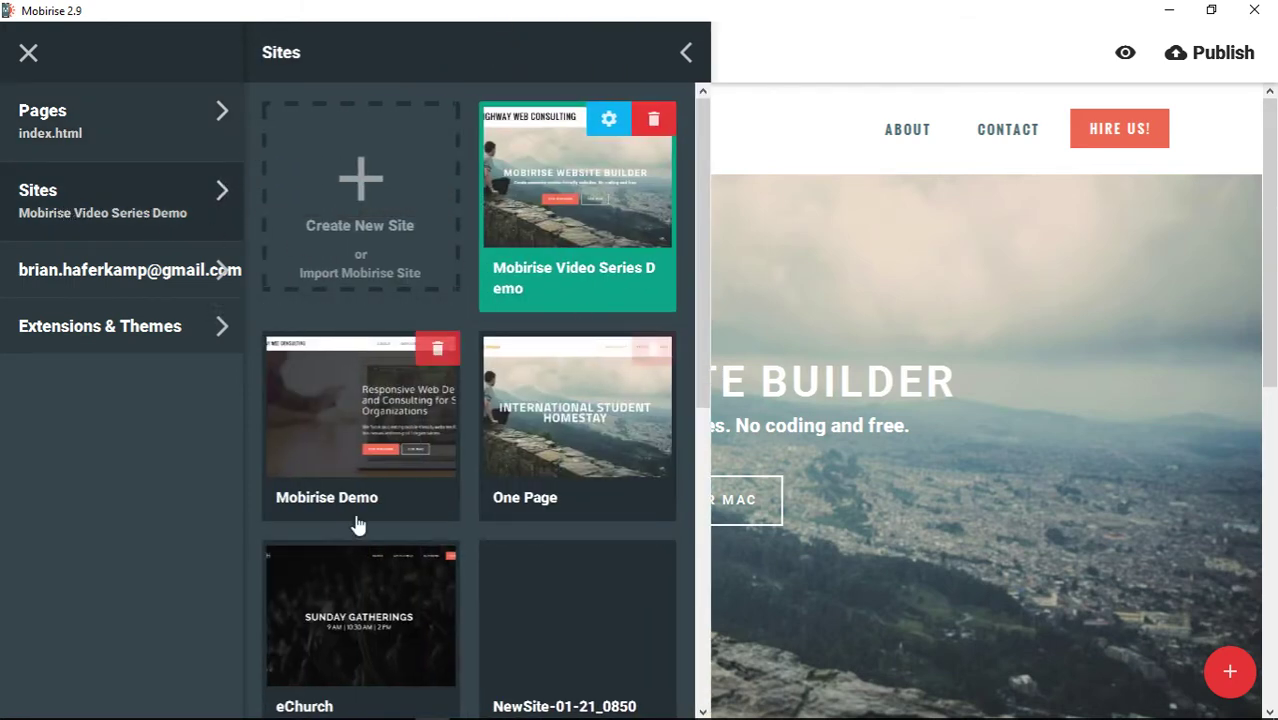
Look through the saved sites, from Mobirise Video Series Demo down to eCommerce and back.
{"action": "scroll", "coordinate": [399, 557], "scroll_direction": "down", "scroll_amount": 5}
{"action": "scroll", "coordinate": [590, 520], "scroll_direction": "down", "scroll_amount": 2}
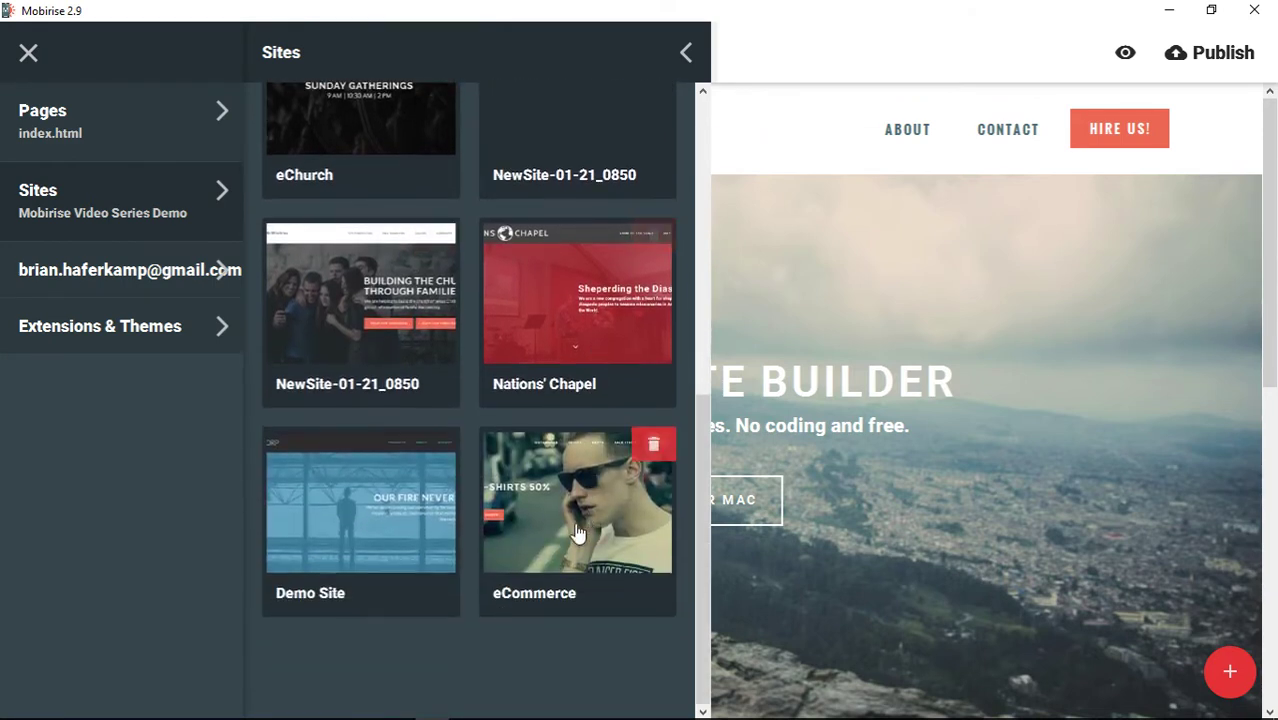
{"action": "scroll", "coordinate": [555, 355], "scroll_direction": "up", "scroll_amount": 5}
{"action": "scroll", "coordinate": [553, 360], "scroll_direction": "up", "scroll_amount": 2}
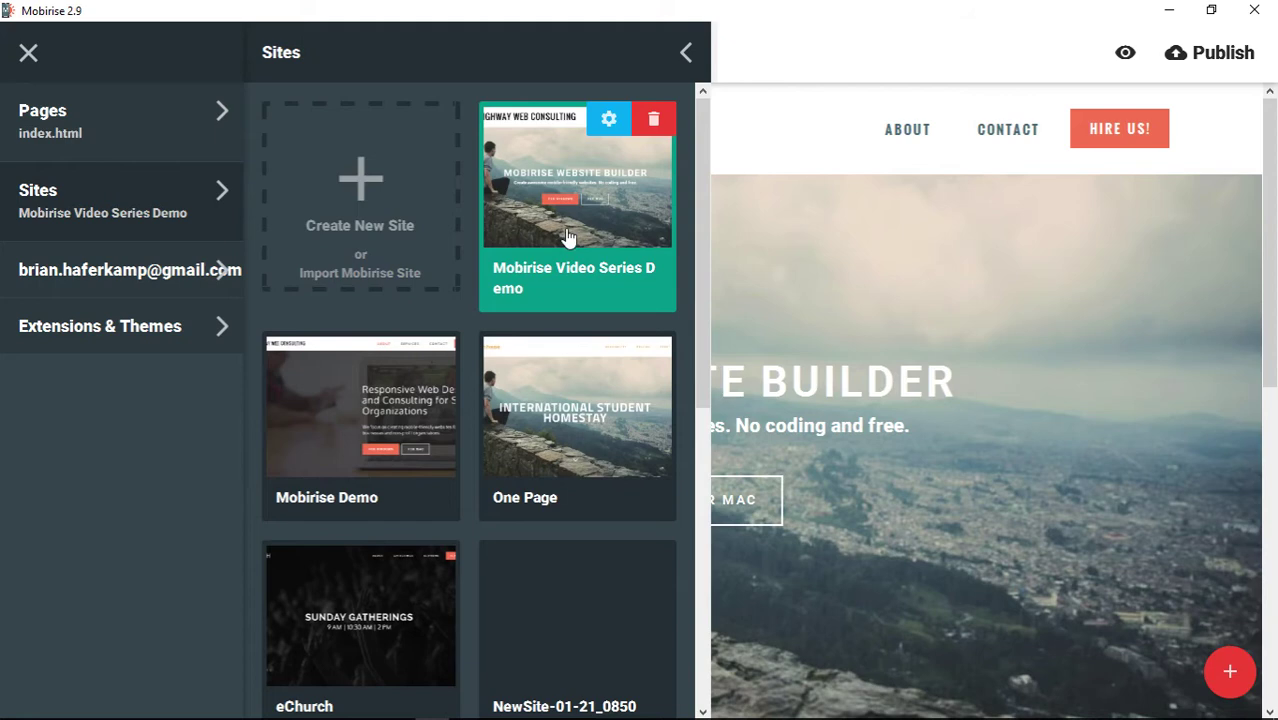
{"action": "scroll", "coordinate": [343, 467], "scroll_direction": "down", "scroll_amount": 1}
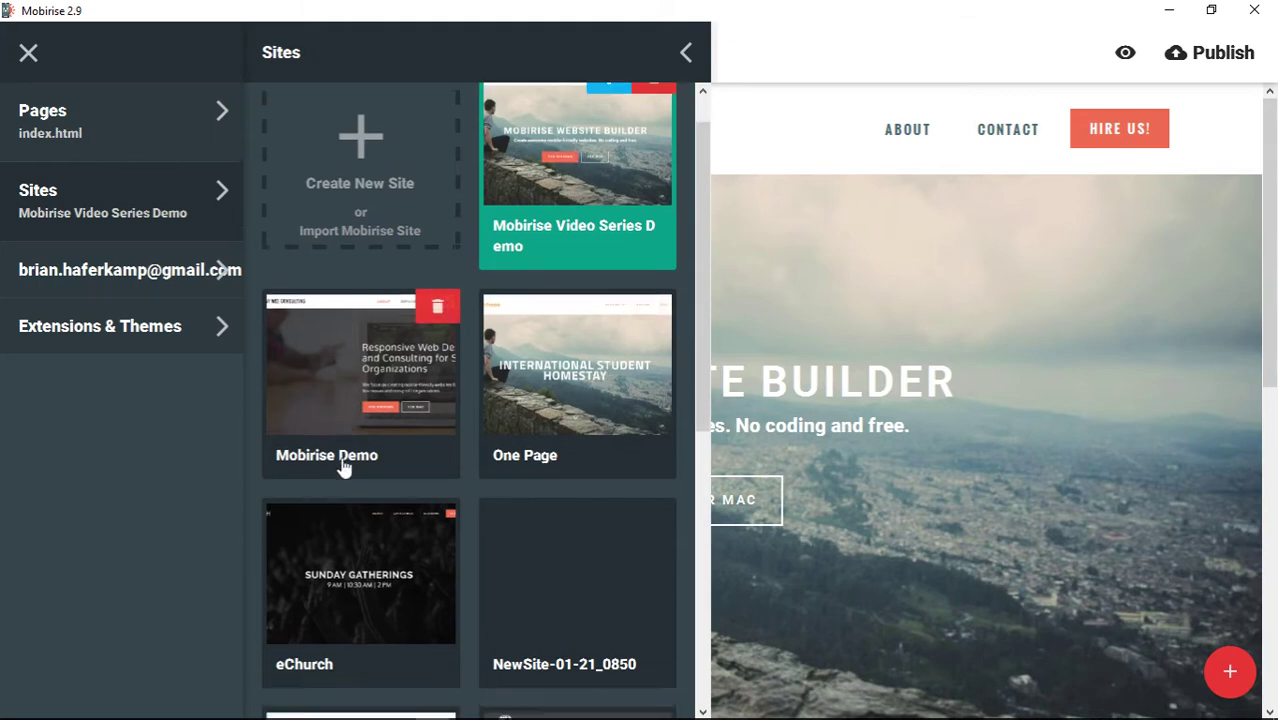
{"action": "scroll", "coordinate": [343, 467], "scroll_direction": "down", "scroll_amount": 4}
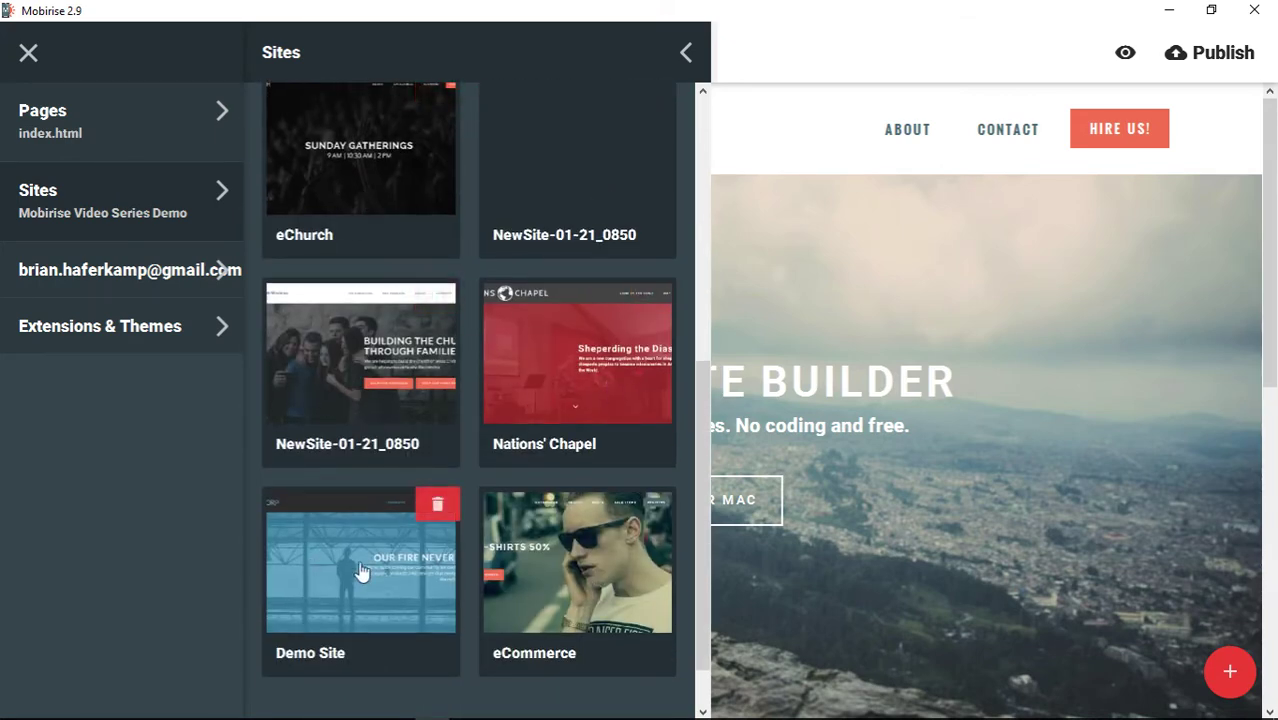
{"action": "scroll", "coordinate": [523, 376], "scroll_direction": "up", "scroll_amount": 1}
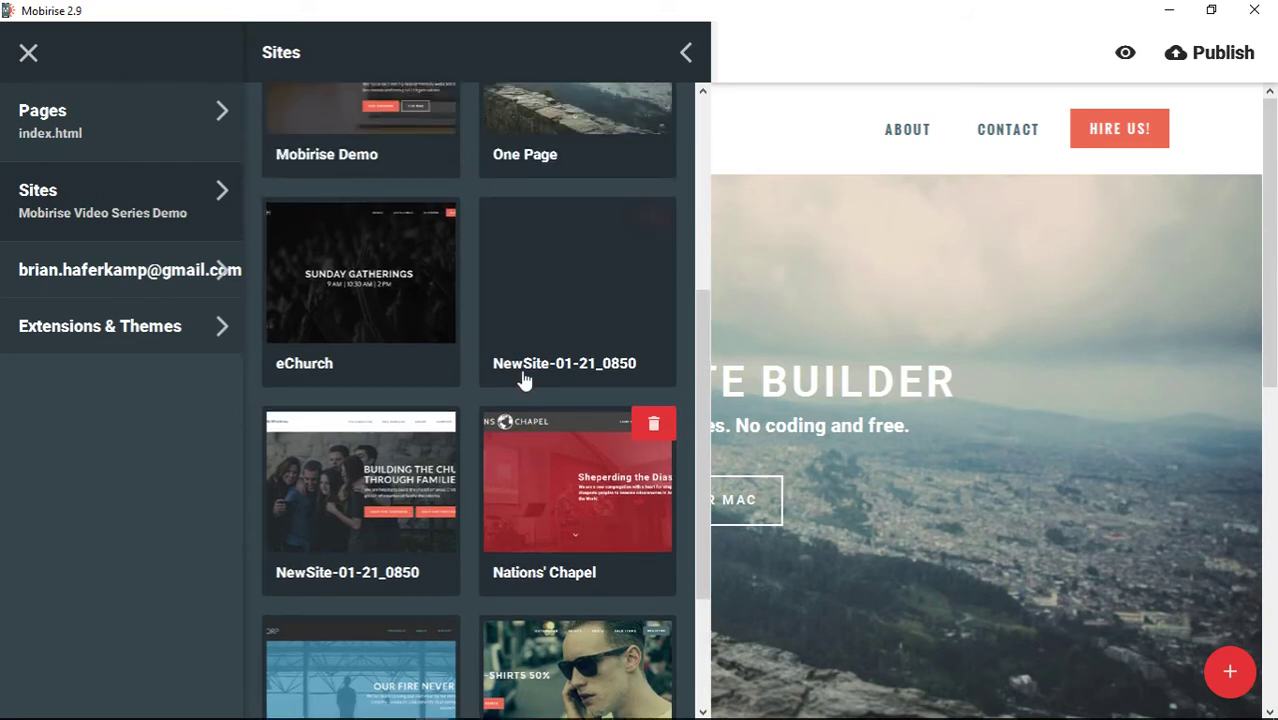
{"action": "scroll", "coordinate": [523, 376], "scroll_direction": "up", "scroll_amount": 3}
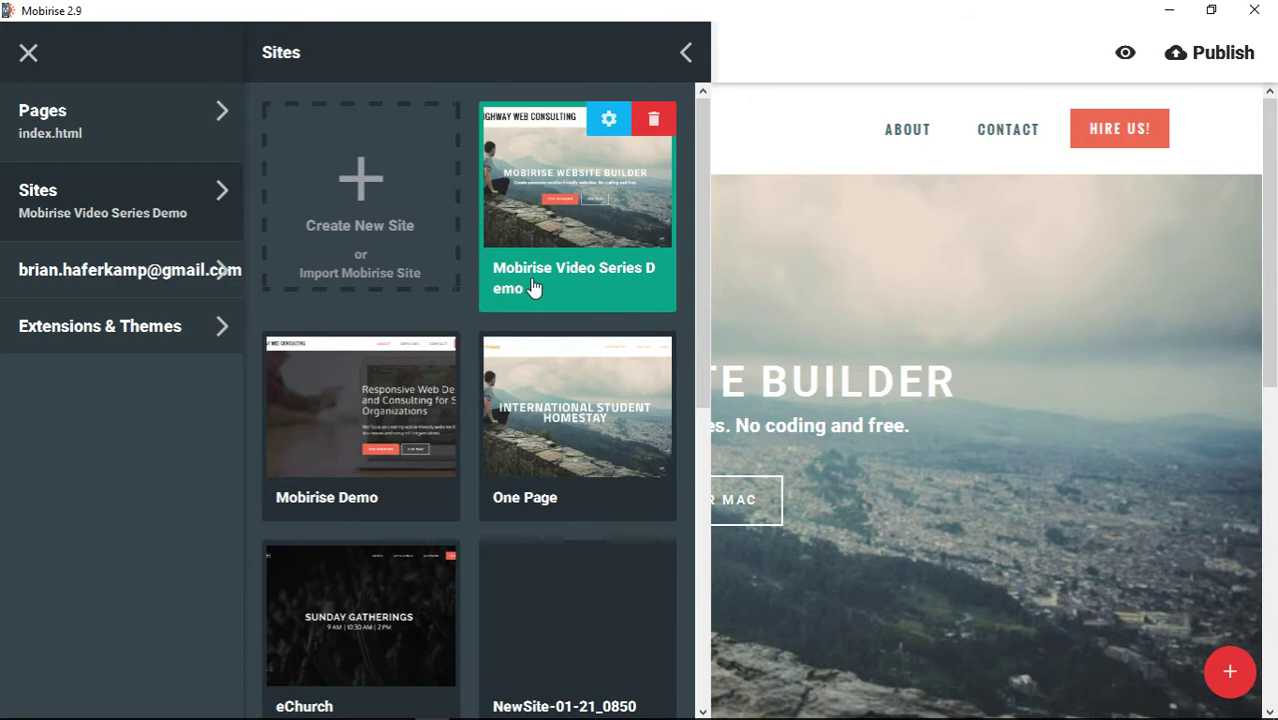
Close the current site, open the Mobirise Demo site and return to its full page view.
{"action": "left_click", "coordinate": [403, 428]}
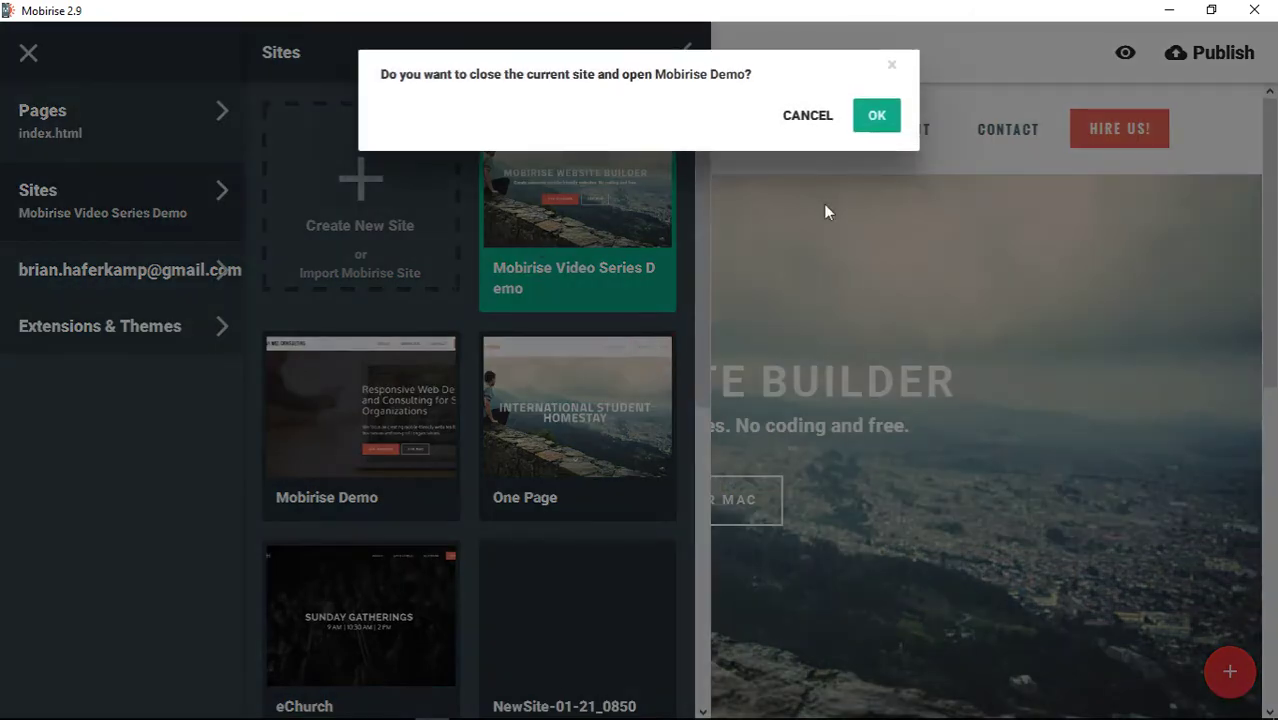
{"action": "left_click", "coordinate": [879, 116]}
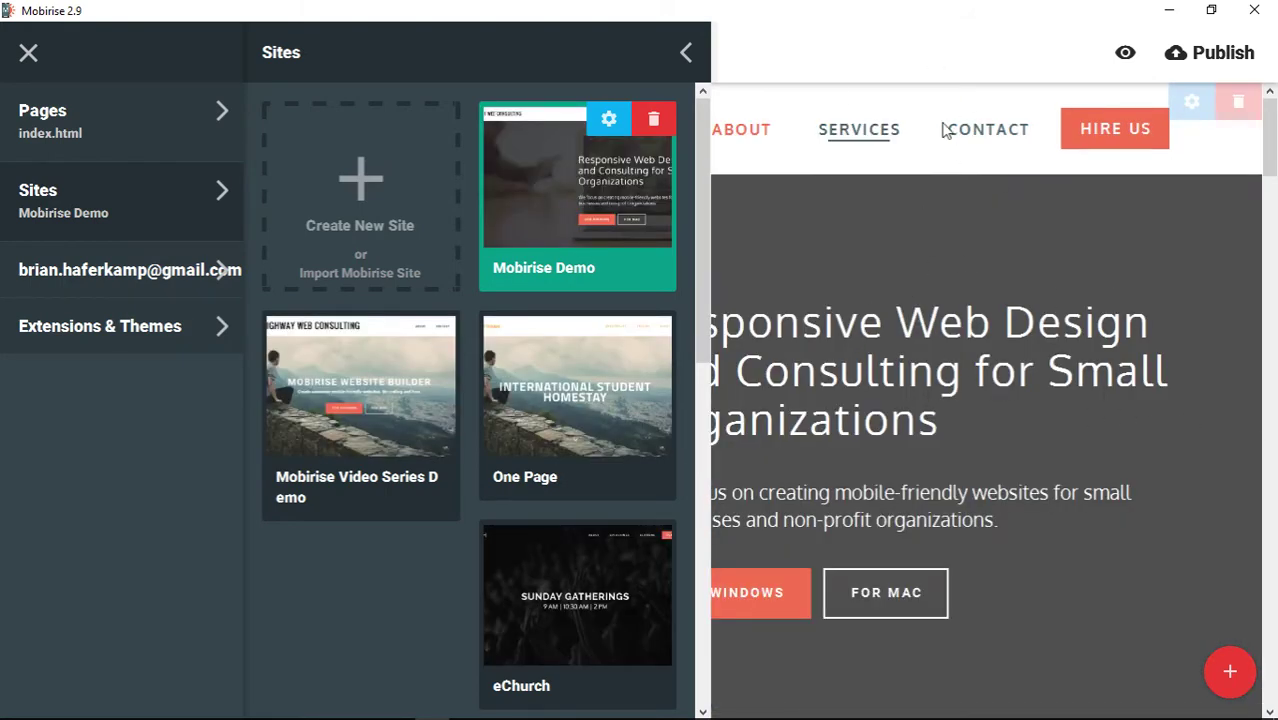
{"action": "left_click", "coordinate": [28, 56]}
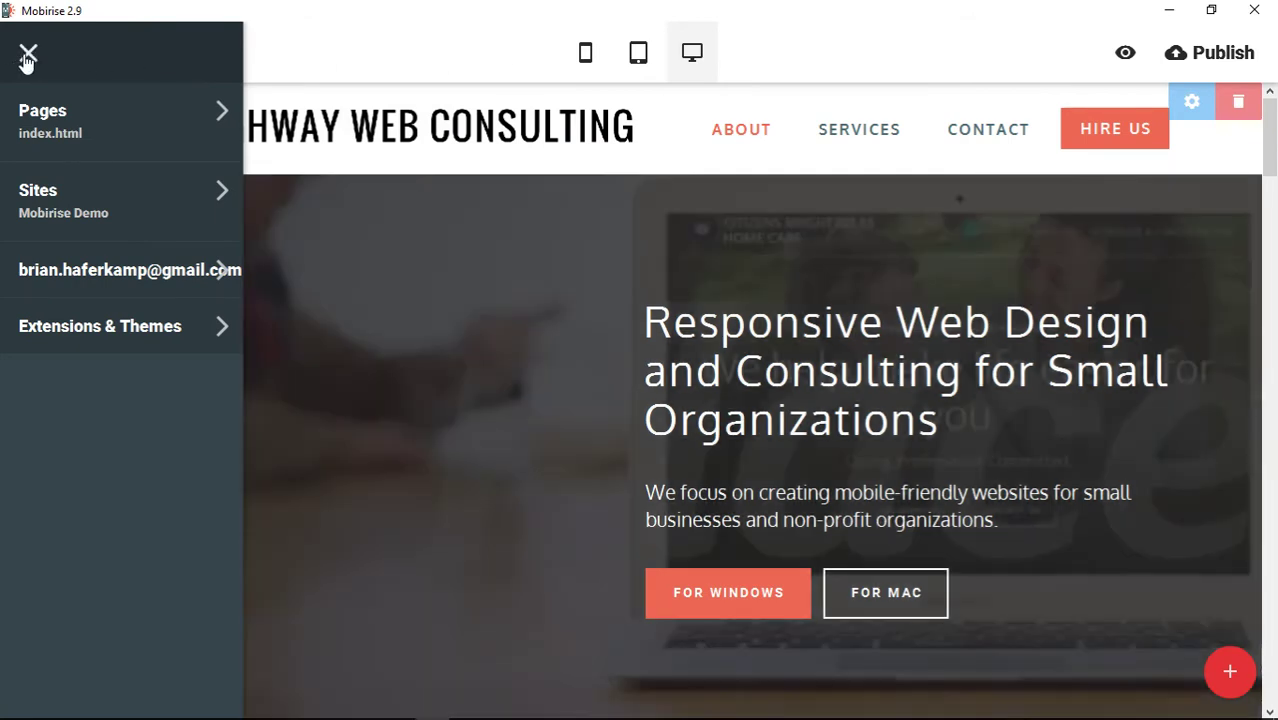
{"action": "left_click", "coordinate": [25, 54]}
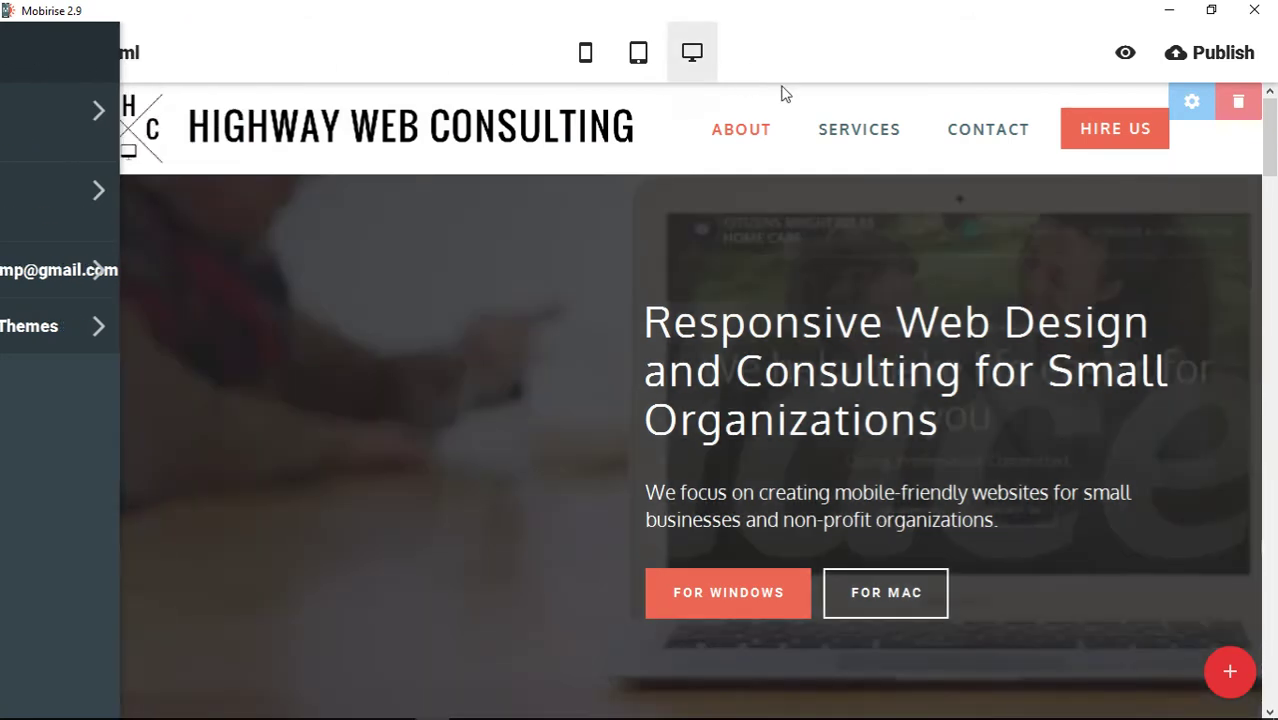
Replace "d Consulting fo" in the Mobirise Demo header heading with the test text "jhfhgdfgc".
{"action": "left_click_drag", "start_coordinate": [698, 372], "coordinate": [1018, 372]}
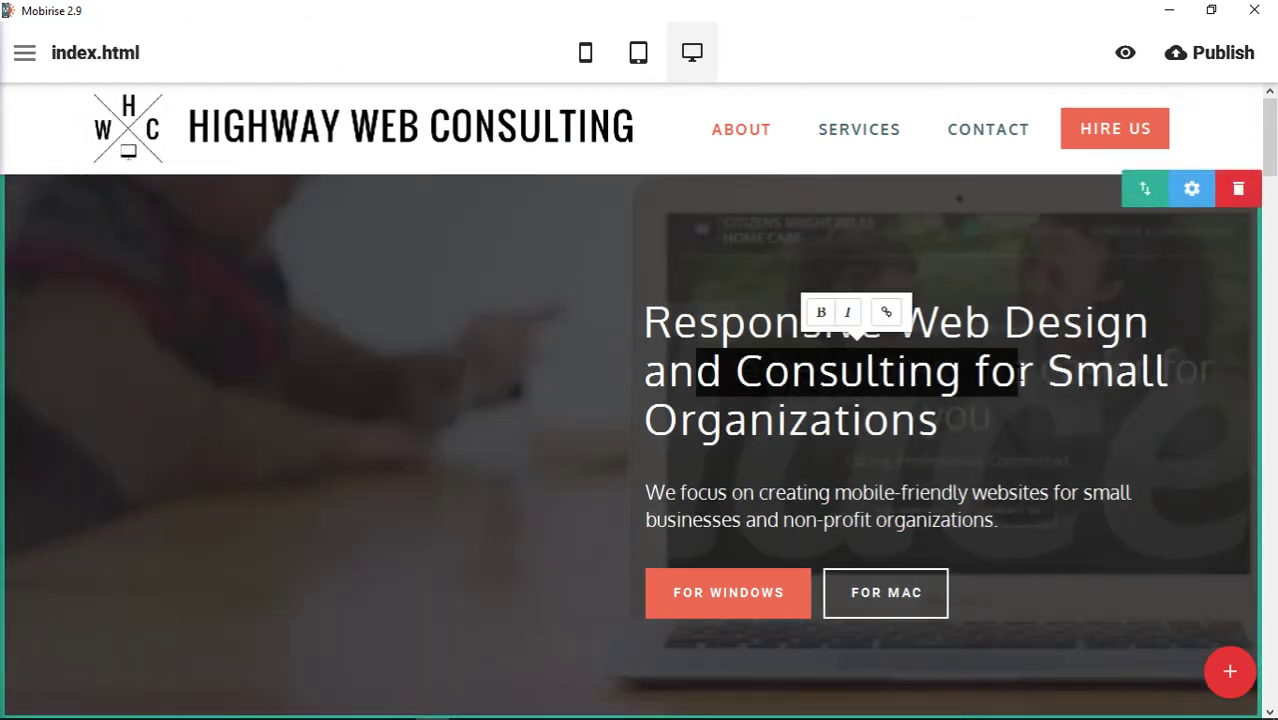
{"action": "type", "text": "jhfhgdfgc"}
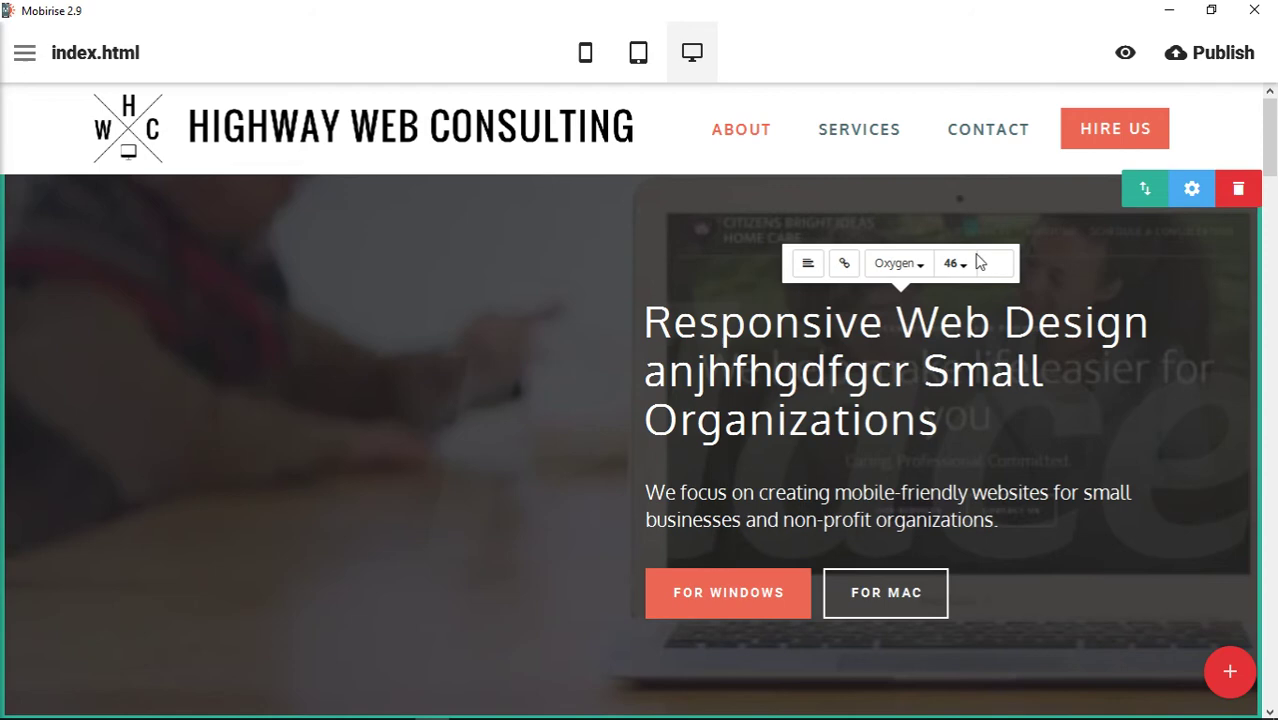
{"action": "scroll", "coordinate": [930, 338], "scroll_direction": "down", "scroll_amount": 8}
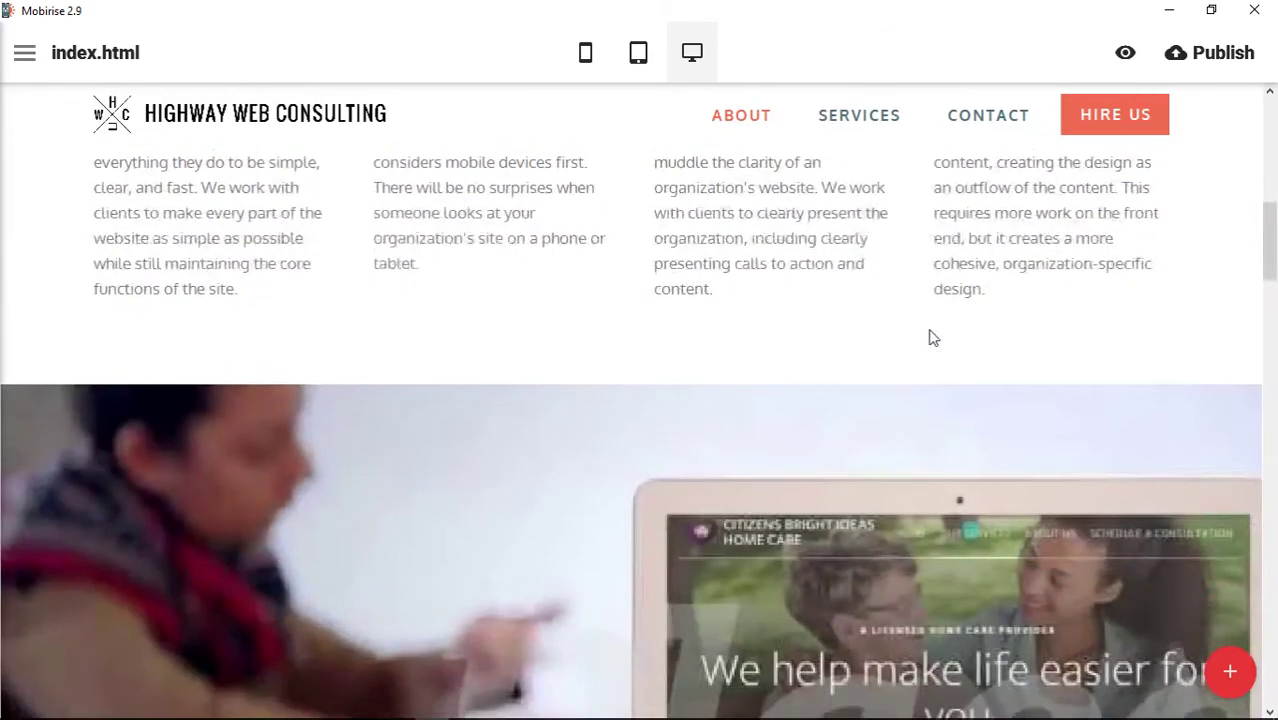
Return to the header of the Mobirise Demo page and display the list of saved sites.
{"action": "scroll", "coordinate": [927, 337], "scroll_direction": "up", "scroll_amount": 10}
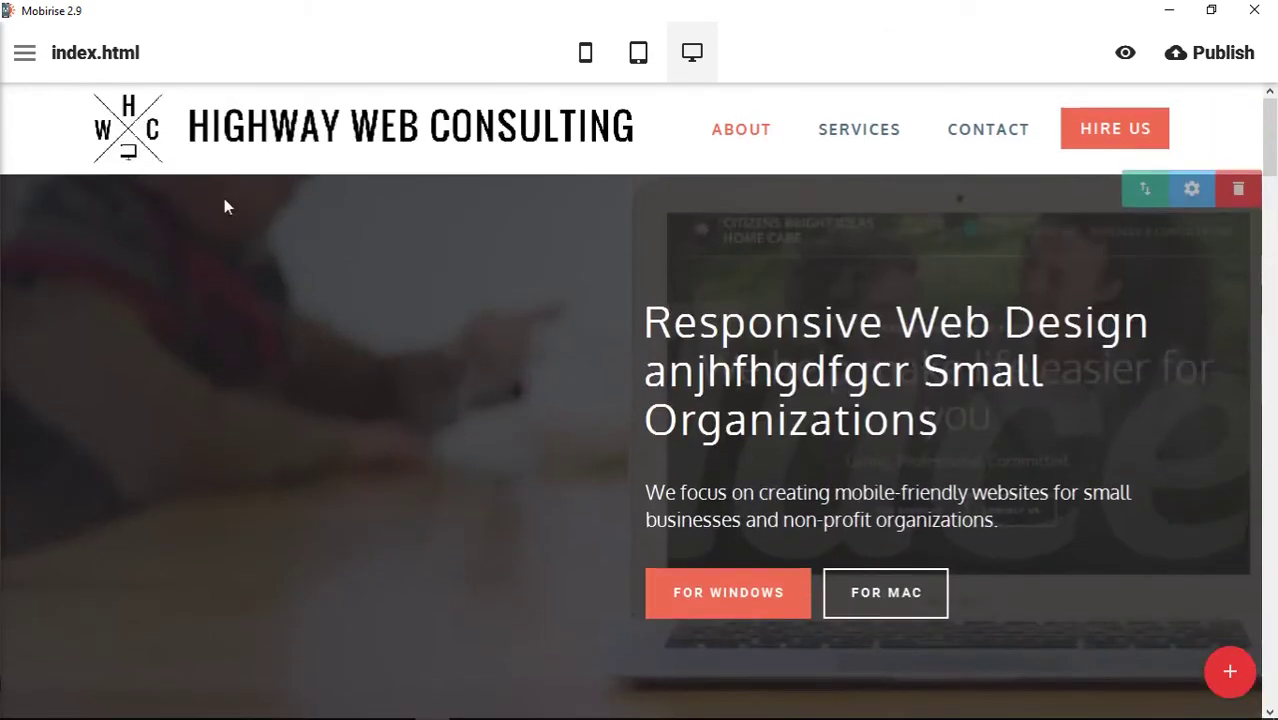
{"action": "left_click", "coordinate": [24, 53]}
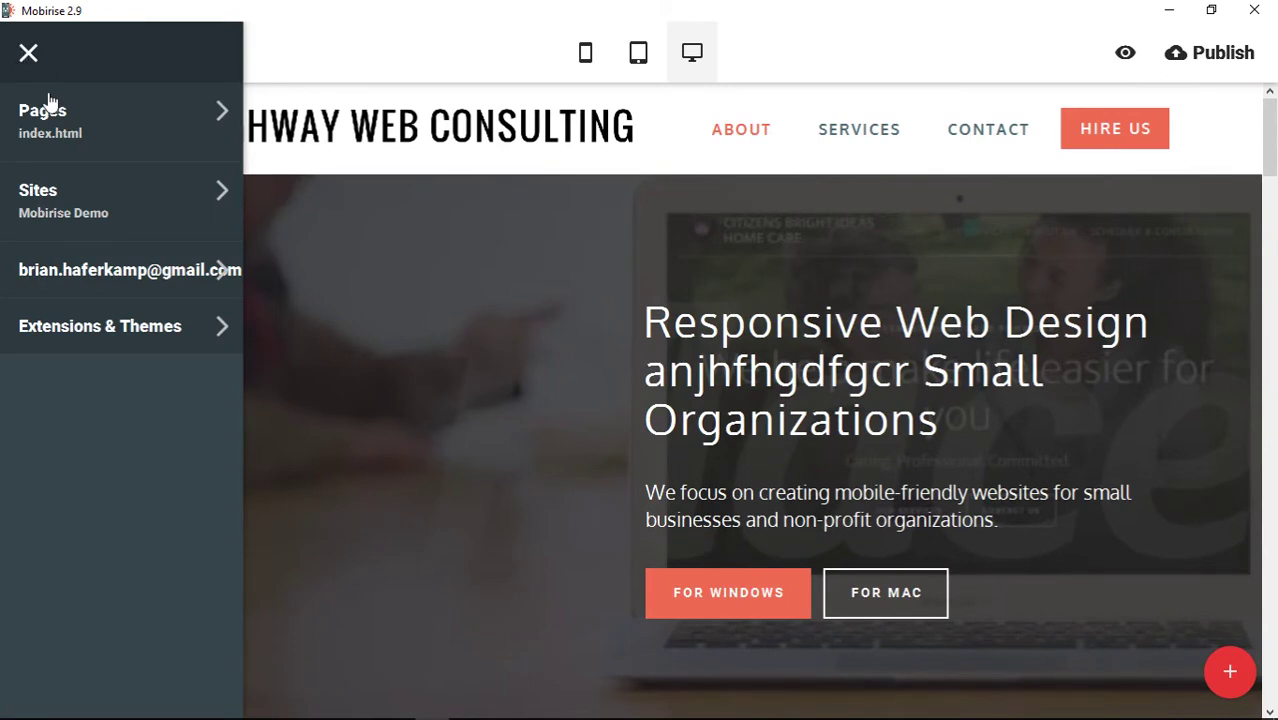
{"action": "left_click", "coordinate": [72, 215]}
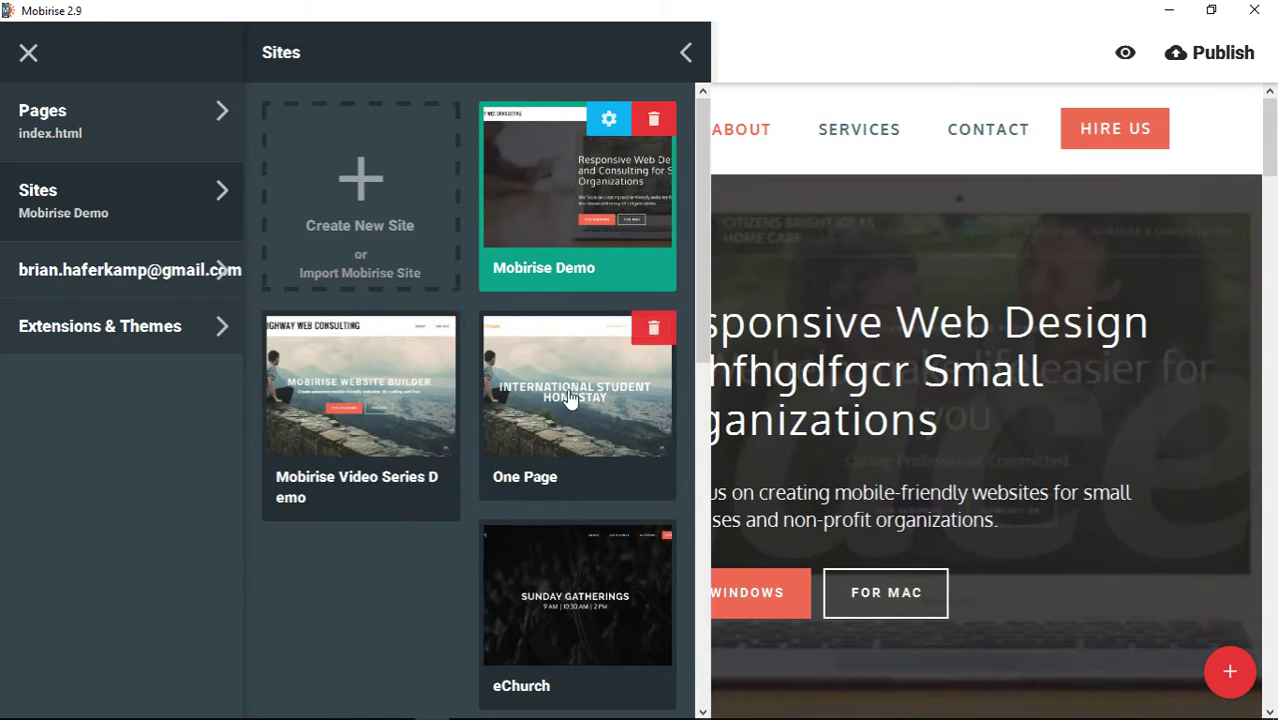
{"action": "scroll", "coordinate": [571, 400], "scroll_direction": "down", "scroll_amount": 3}
{"action": "scroll", "coordinate": [571, 400], "scroll_direction": "up", "scroll_amount": 3}
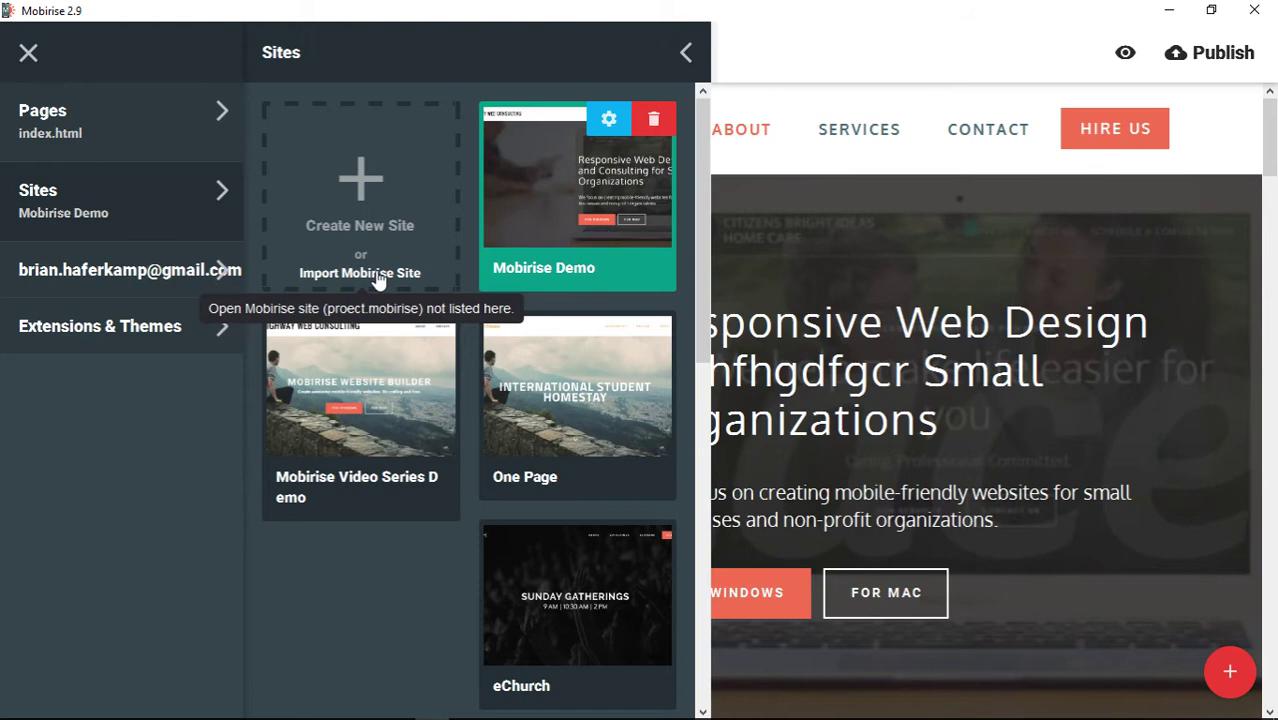
Import the project file from the Mobirise Import Export Test folder on the Desktop, checking its assets folder beforehand.
{"action": "left_click", "coordinate": [377, 276]}
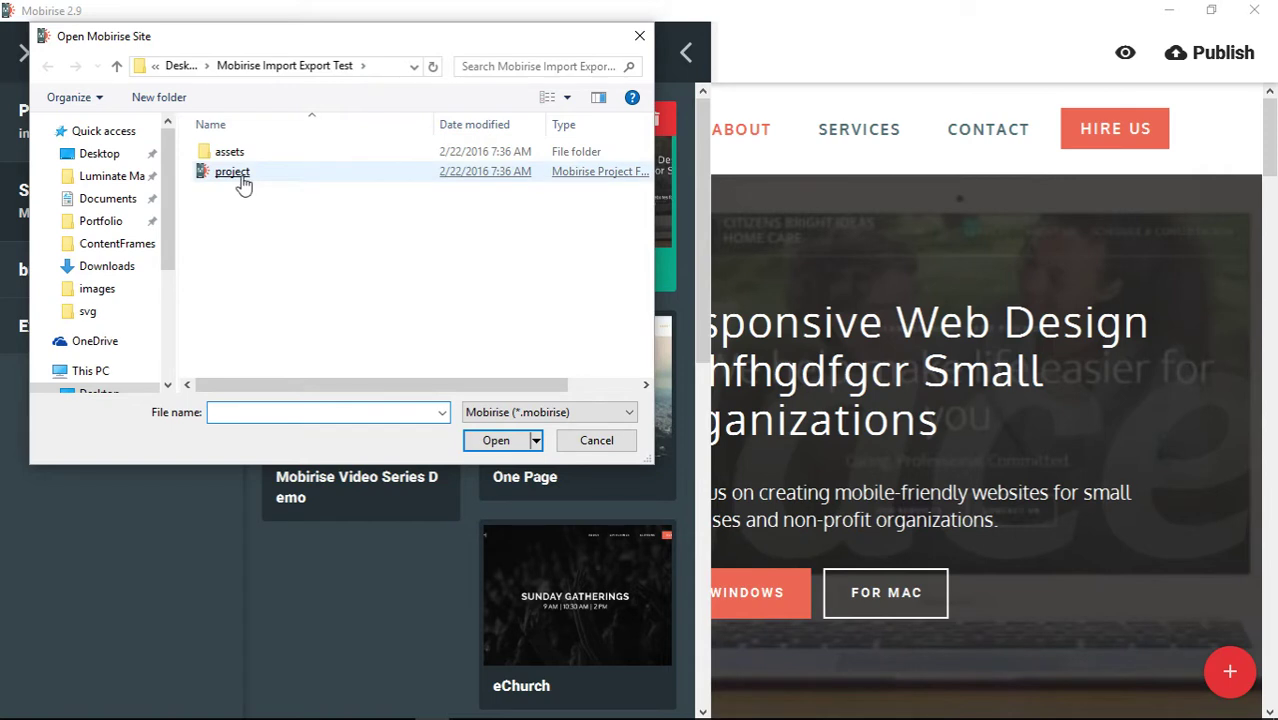
{"action": "left_click", "coordinate": [182, 66]}
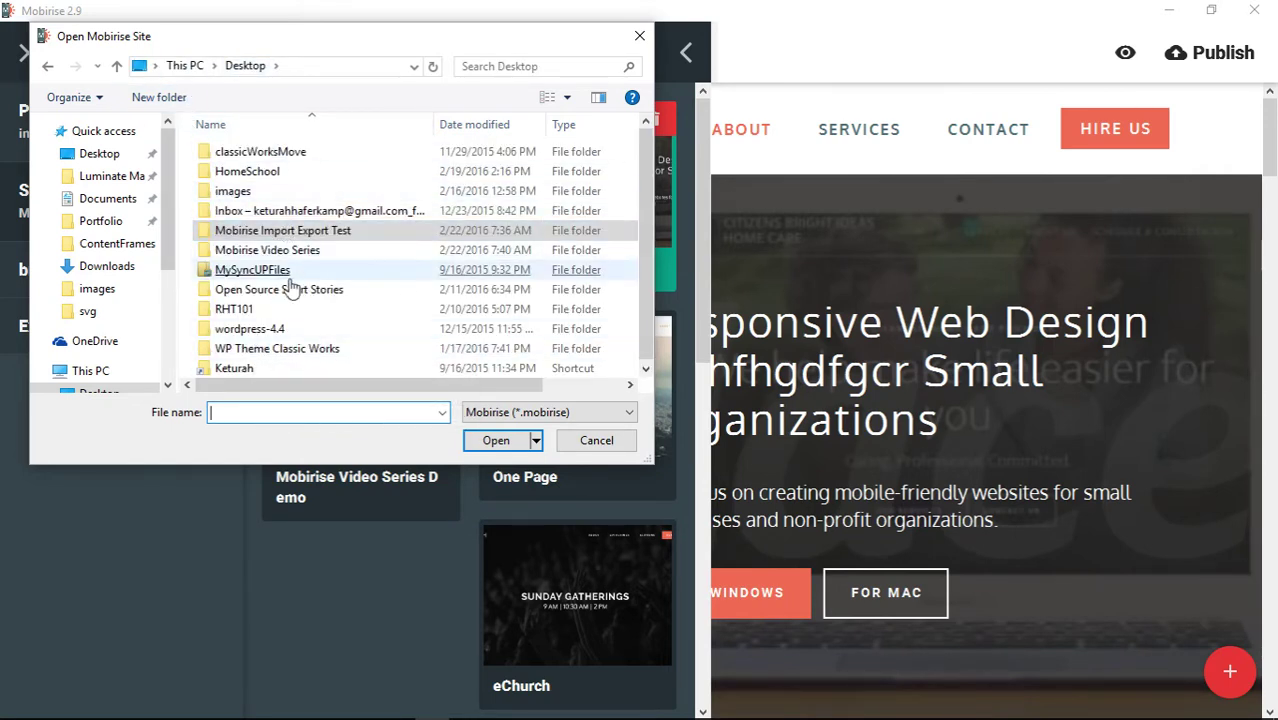
{"action": "double_click", "coordinate": [329, 232]}
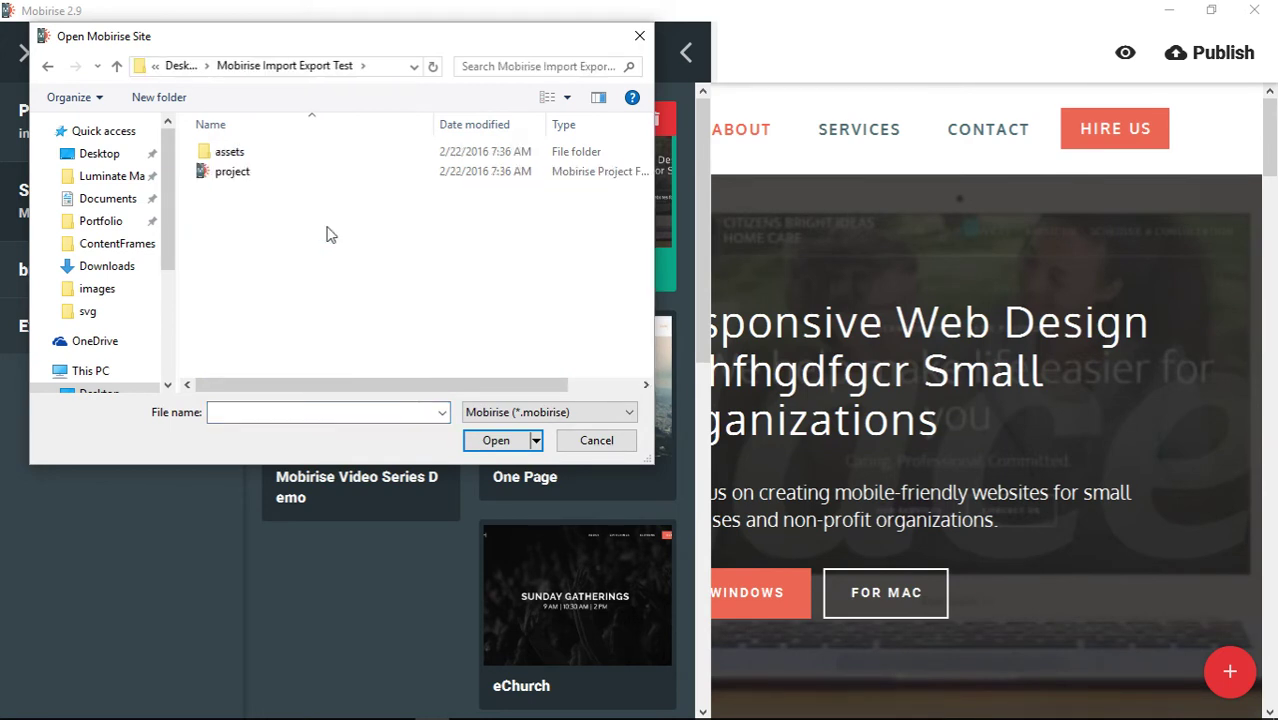
{"action": "left_click", "coordinate": [230, 174]}
{"action": "double_click", "coordinate": [229, 152]}
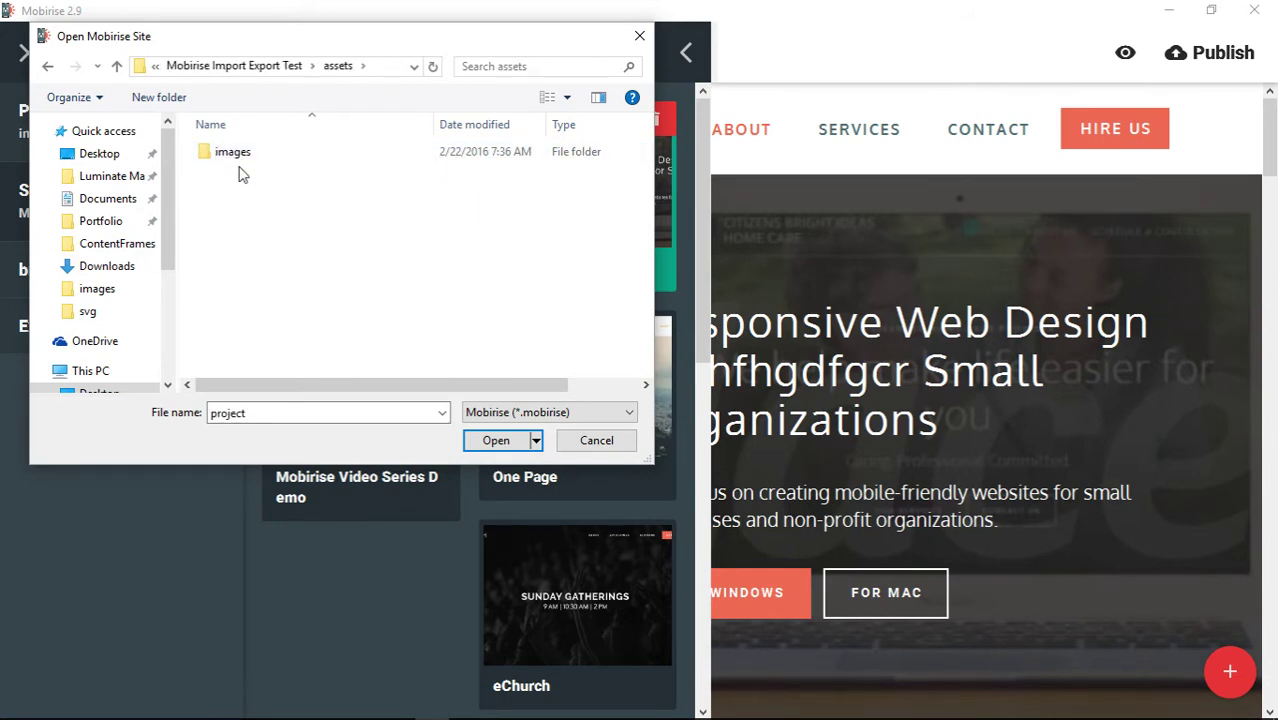
{"action": "left_click", "coordinate": [117, 66]}
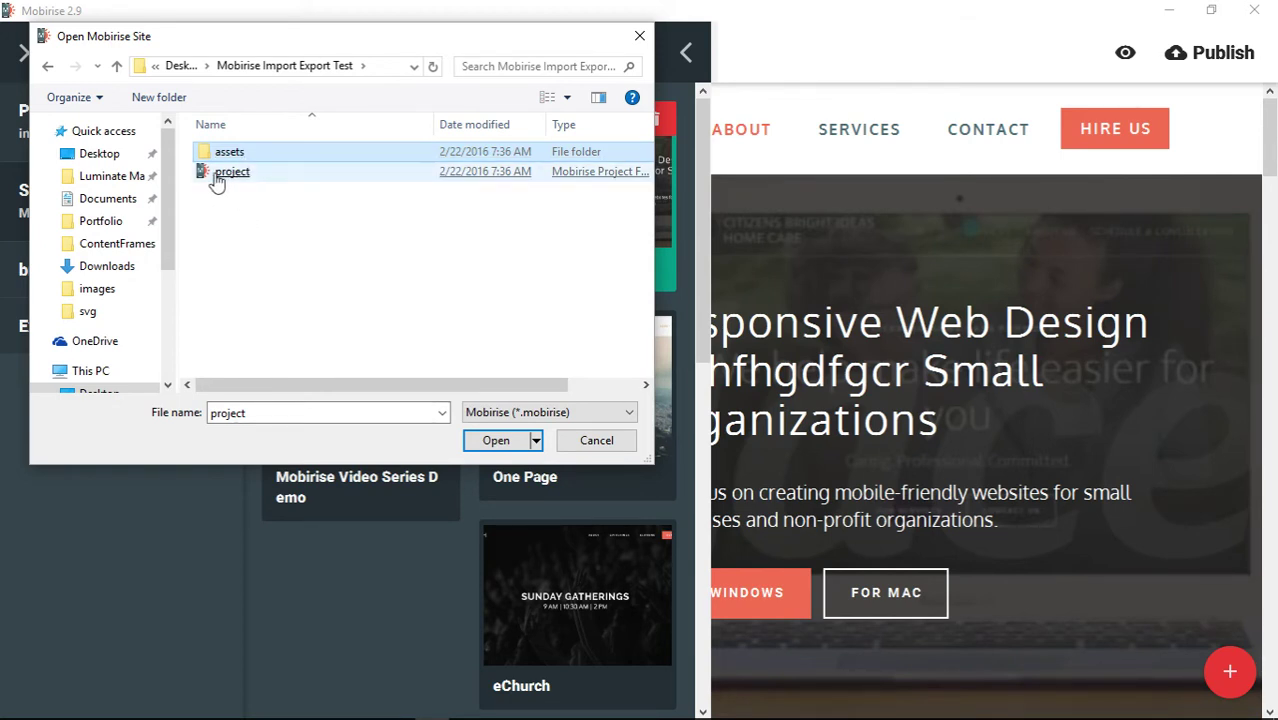
{"action": "left_click", "coordinate": [240, 177]}
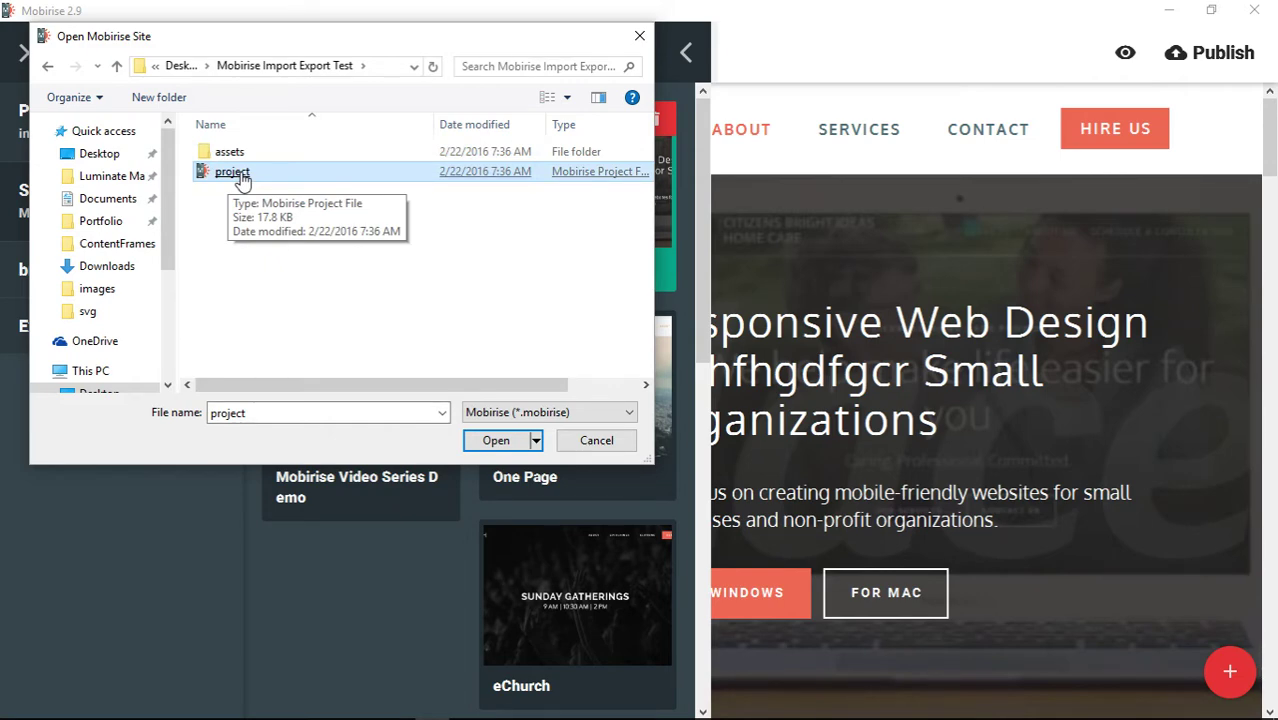
{"action": "double_click", "coordinate": [241, 176]}
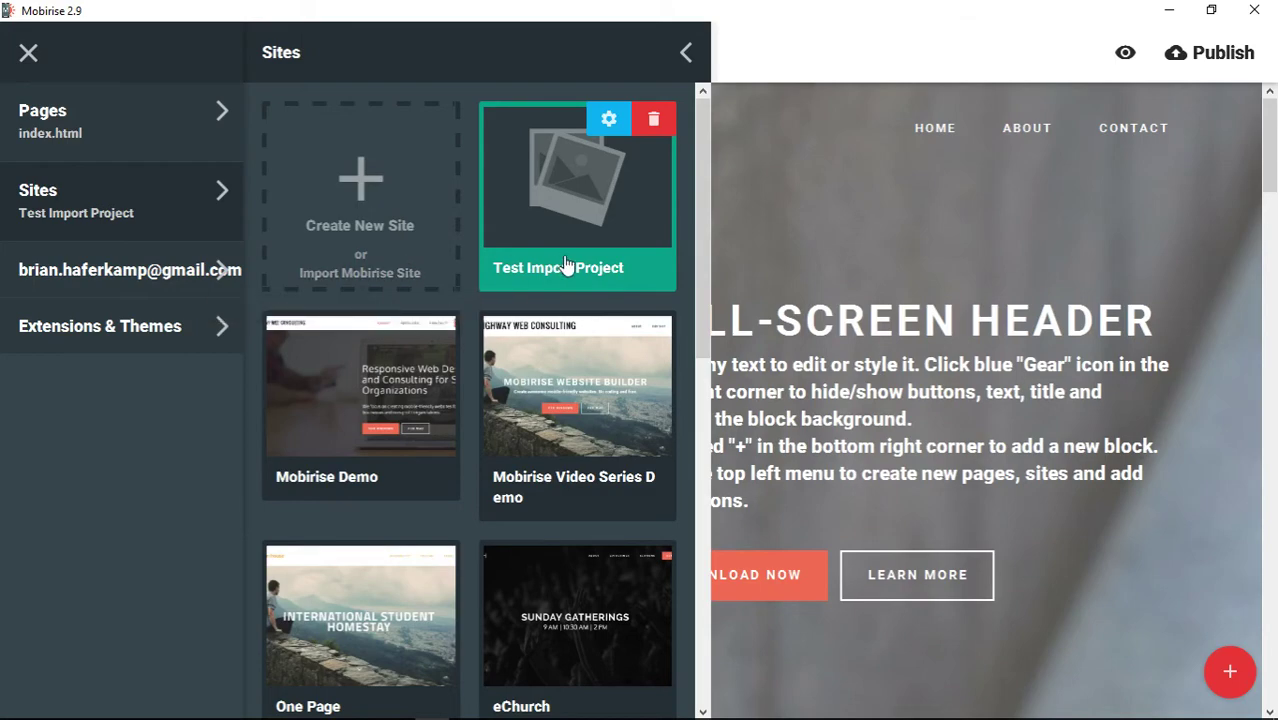
Close the site list and look through the imported page from its full-screen header to the contact form and back.
{"action": "left_click", "coordinate": [777, 49]}
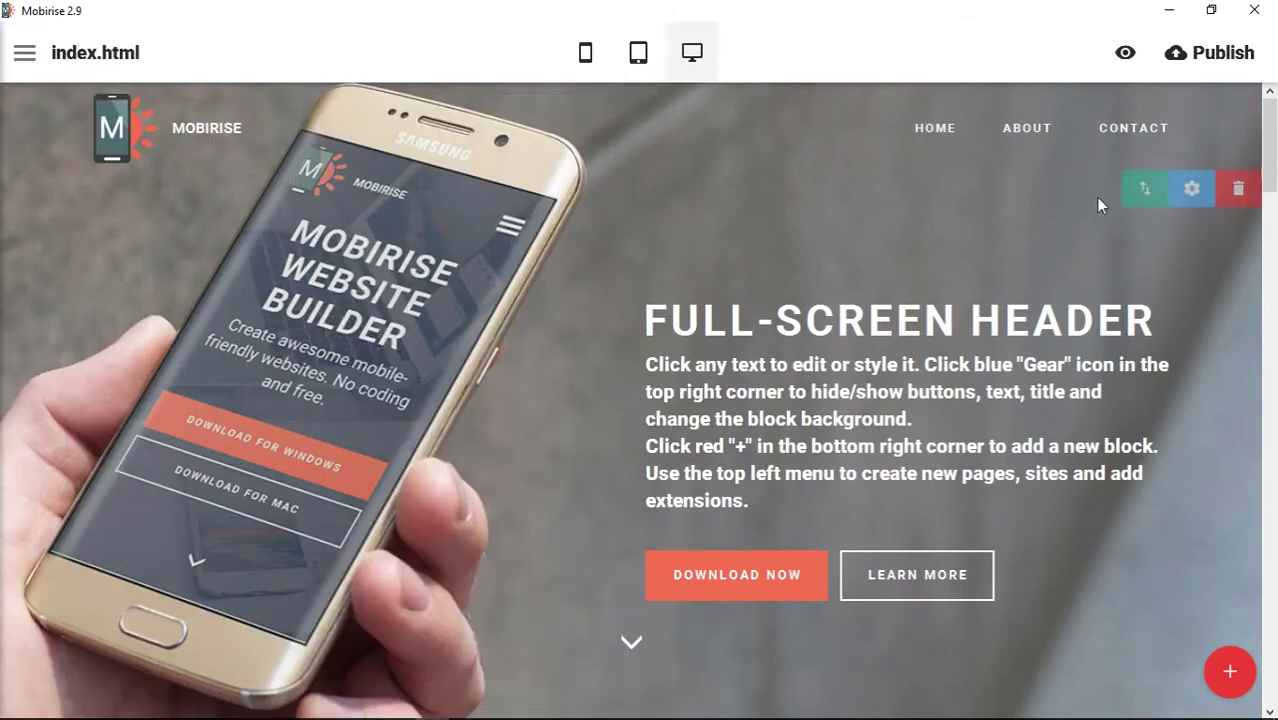
{"action": "scroll", "coordinate": [482, 416], "scroll_direction": "down", "scroll_amount": 10}
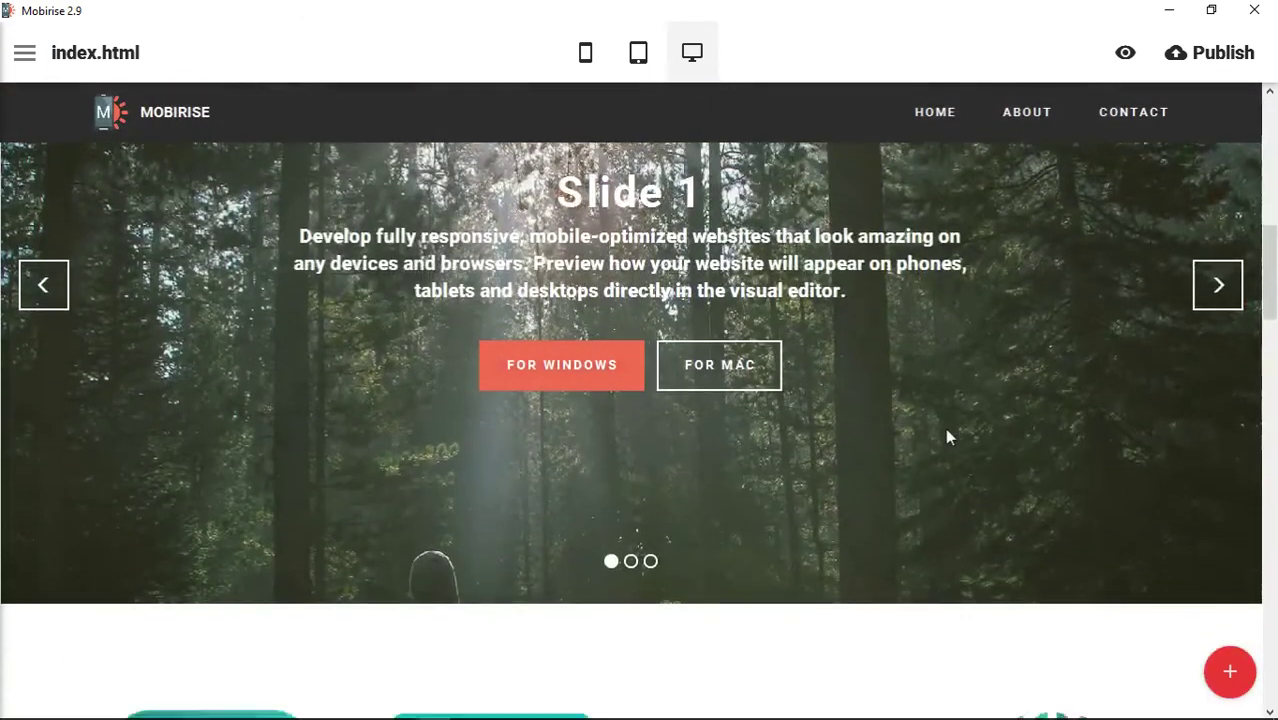
{"action": "scroll", "coordinate": [1071, 409], "scroll_direction": "down", "scroll_amount": 10}
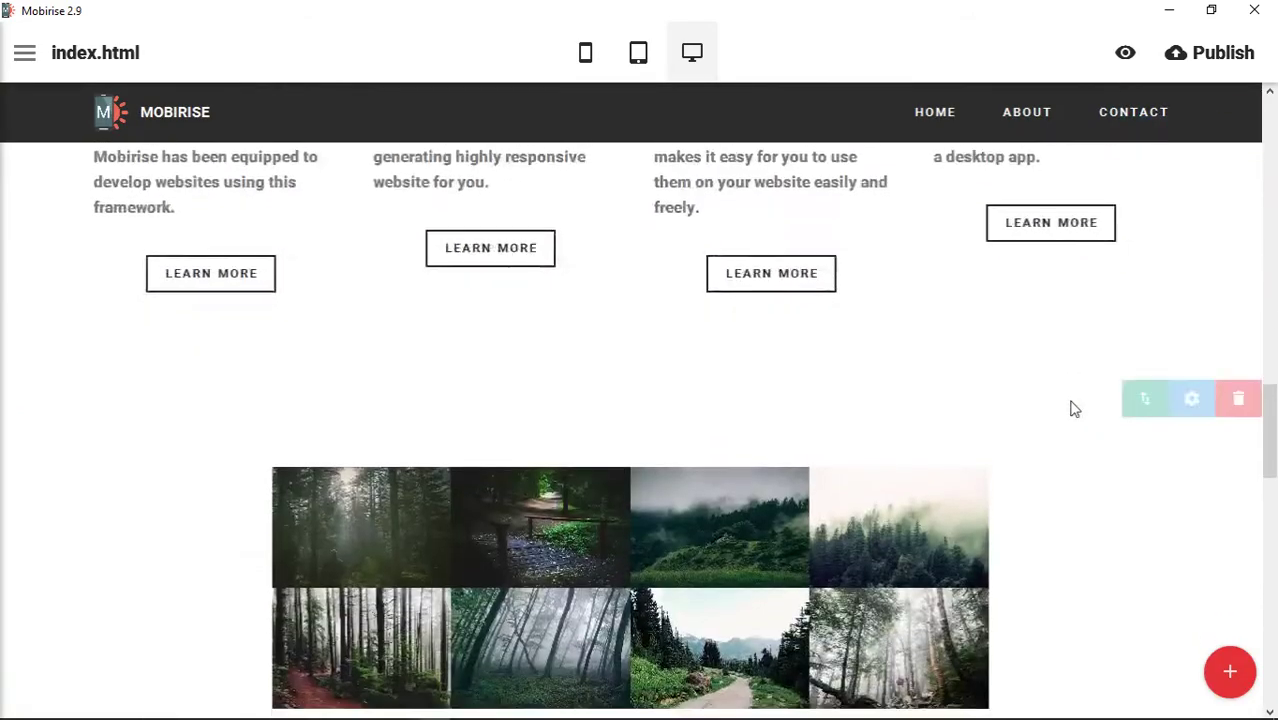
{"action": "scroll", "coordinate": [1078, 410], "scroll_direction": "down", "scroll_amount": 8}
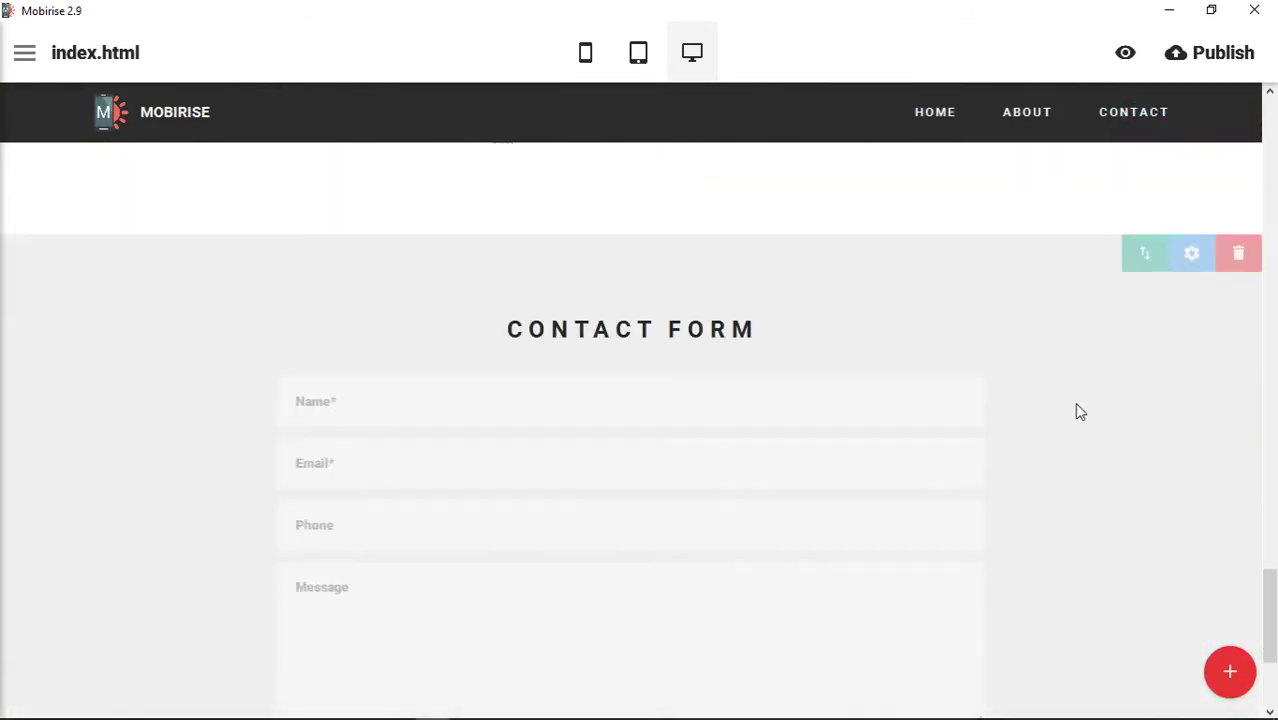
{"action": "scroll", "coordinate": [1077, 406], "scroll_direction": "up", "scroll_amount": 20}
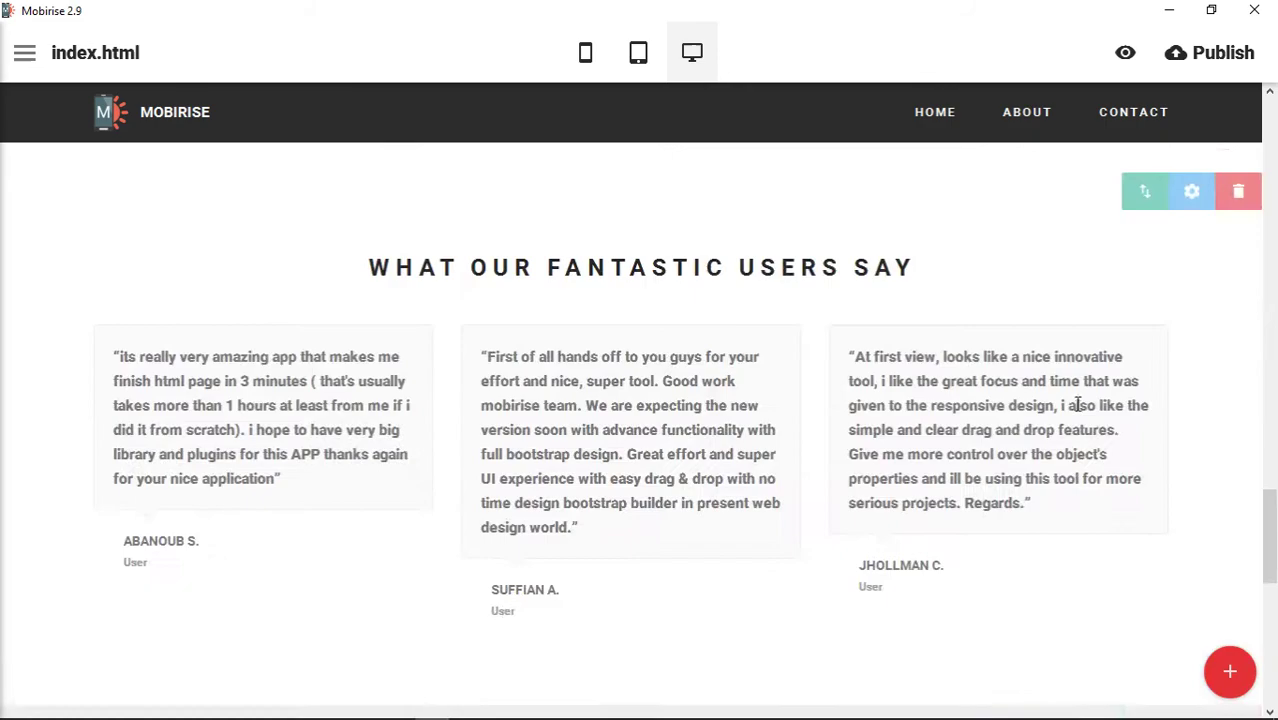
{"action": "scroll", "coordinate": [1077, 410], "scroll_direction": "up", "scroll_amount": 5}
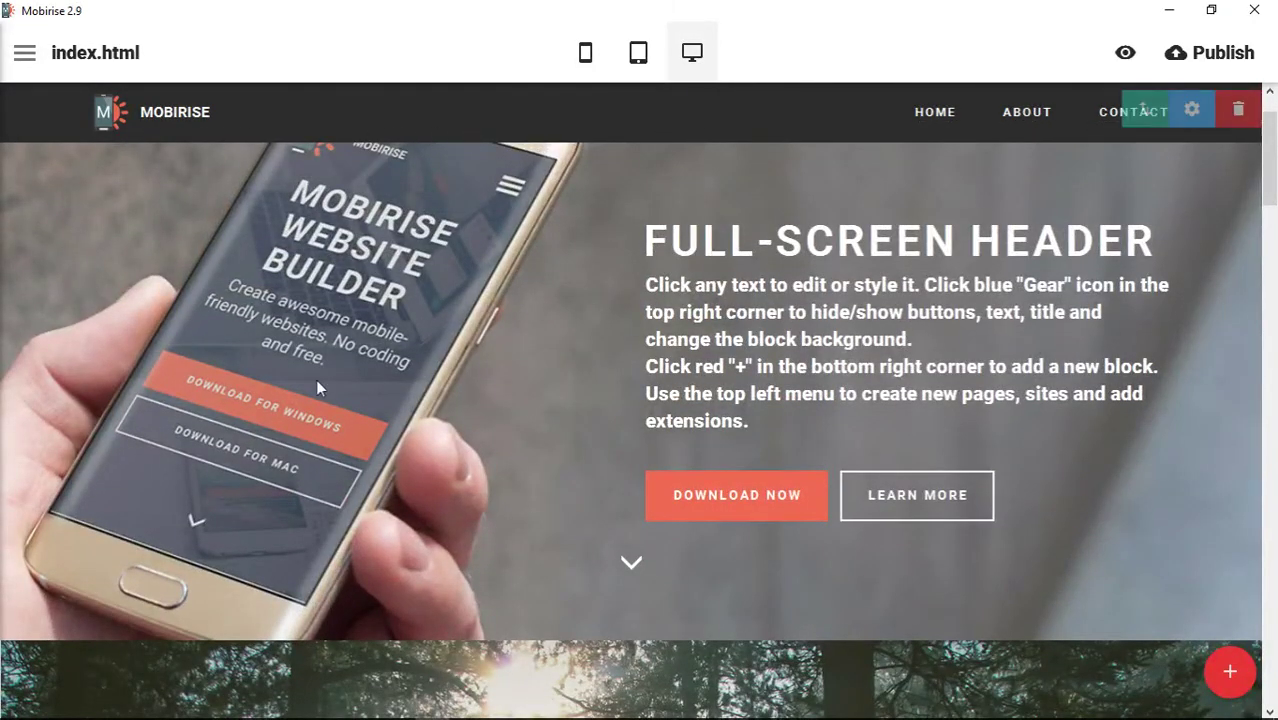
View the page settings of index.html in the imported site and return to the full page view.
{"action": "left_click", "coordinate": [25, 52]}
{"action": "left_click", "coordinate": [38, 128]}
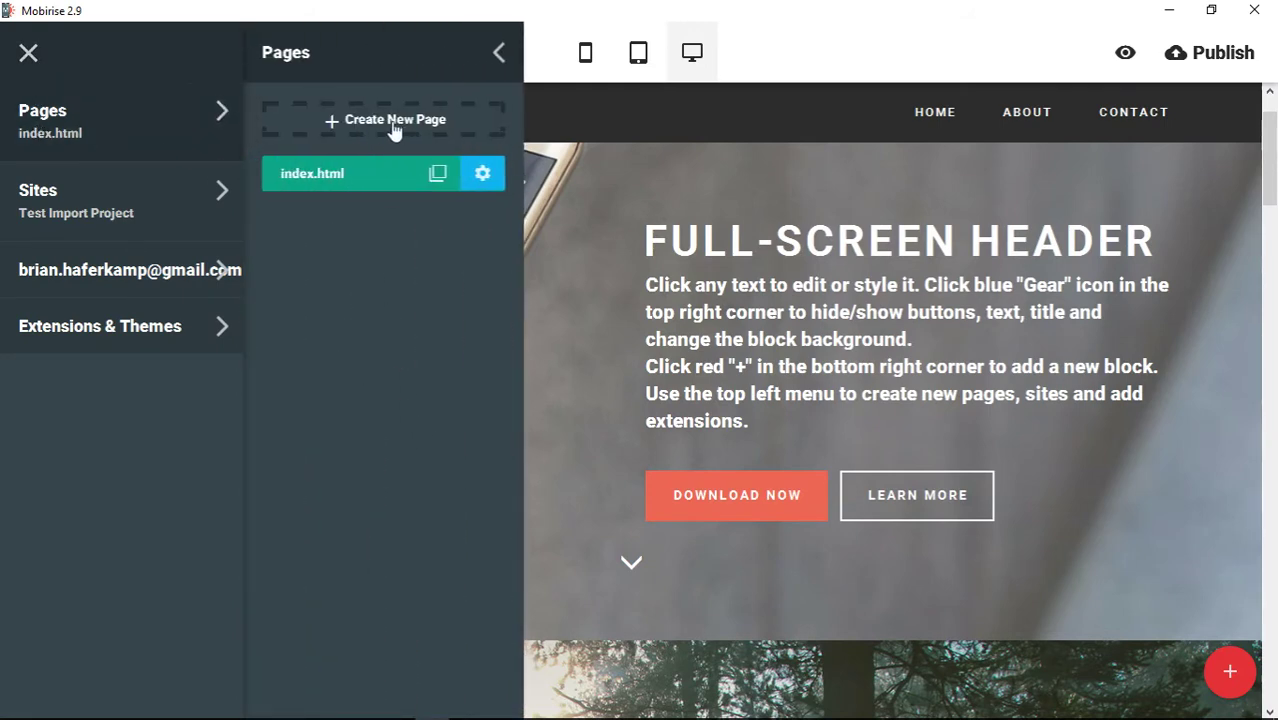
{"action": "left_click", "coordinate": [483, 175]}
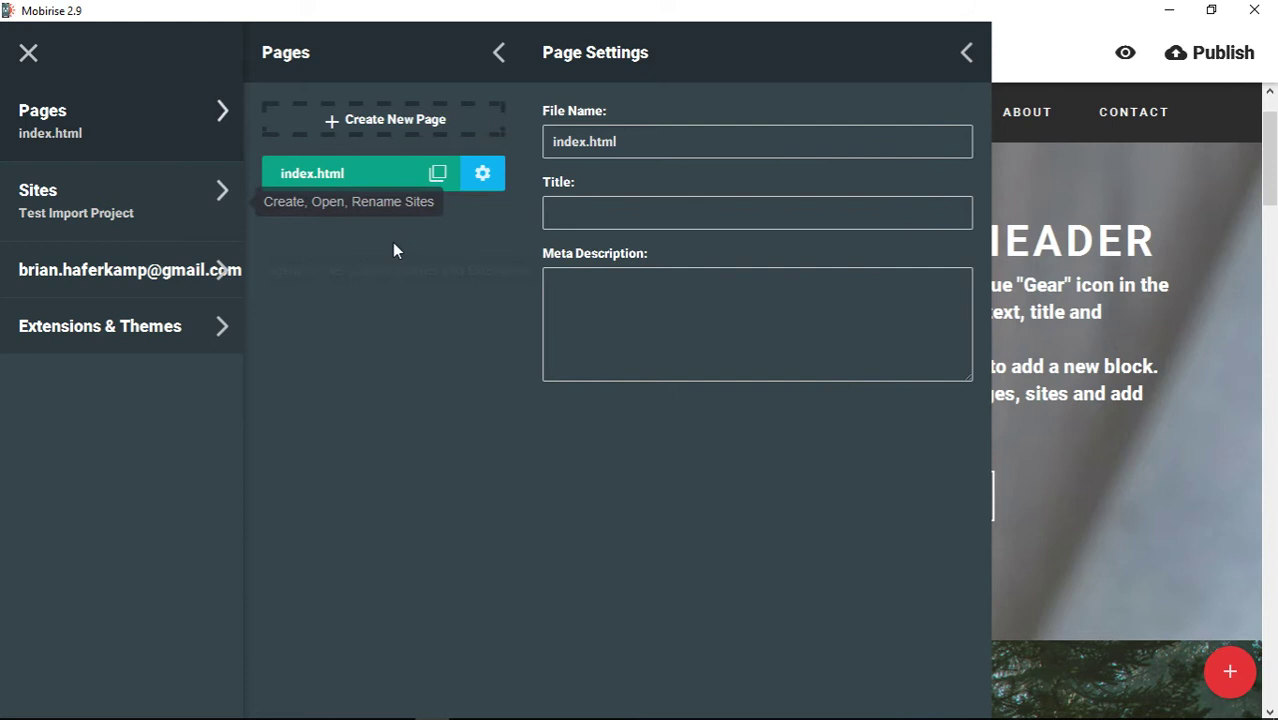
{"action": "left_click", "coordinate": [27, 54]}
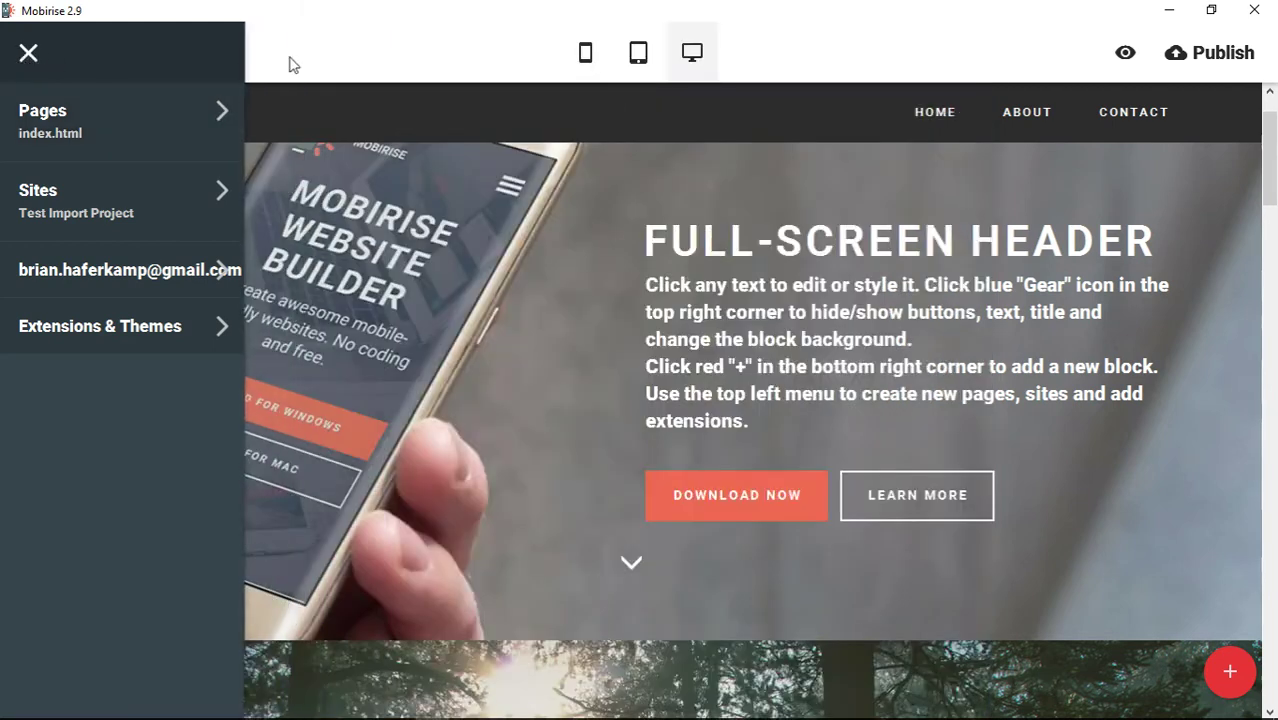
{"action": "left_click", "coordinate": [924, 57]}
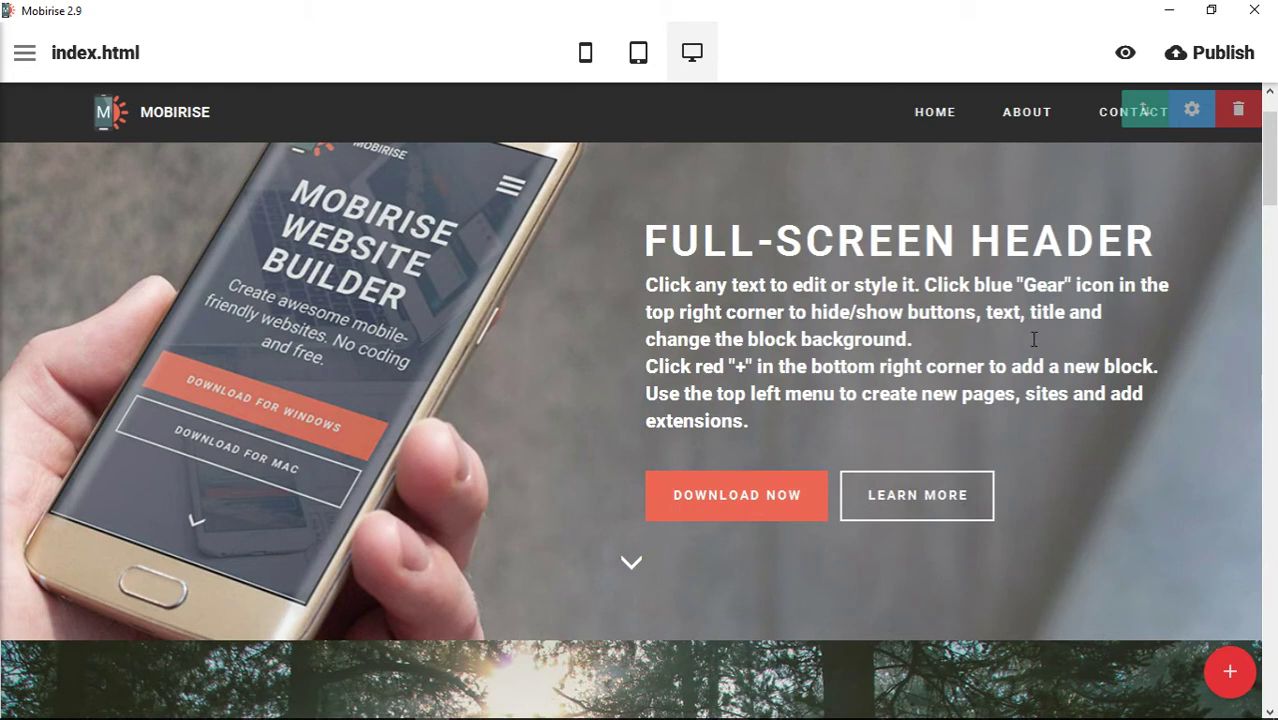
{"action": "scroll", "coordinate": [956, 360], "scroll_direction": "up", "scroll_amount": 1}
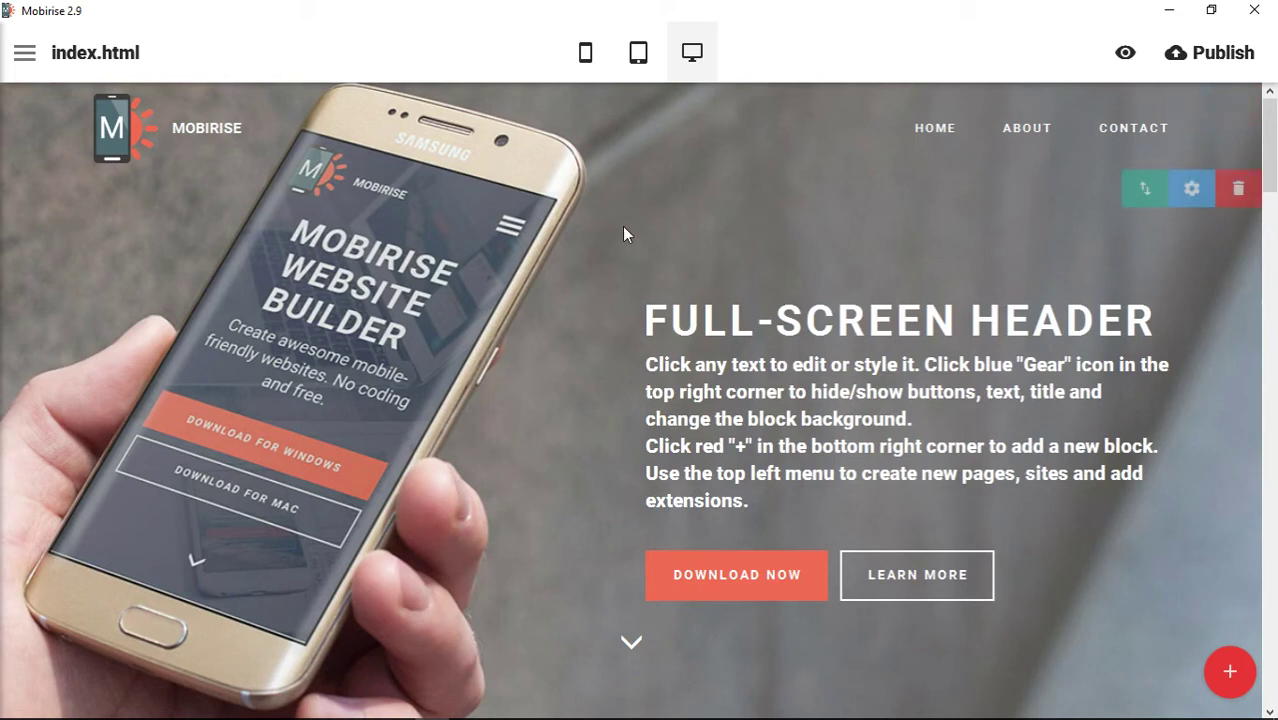
Open the site settings of Test Import Project and change the site name to "Test Export Project".
{"action": "left_click", "coordinate": [29, 58]}
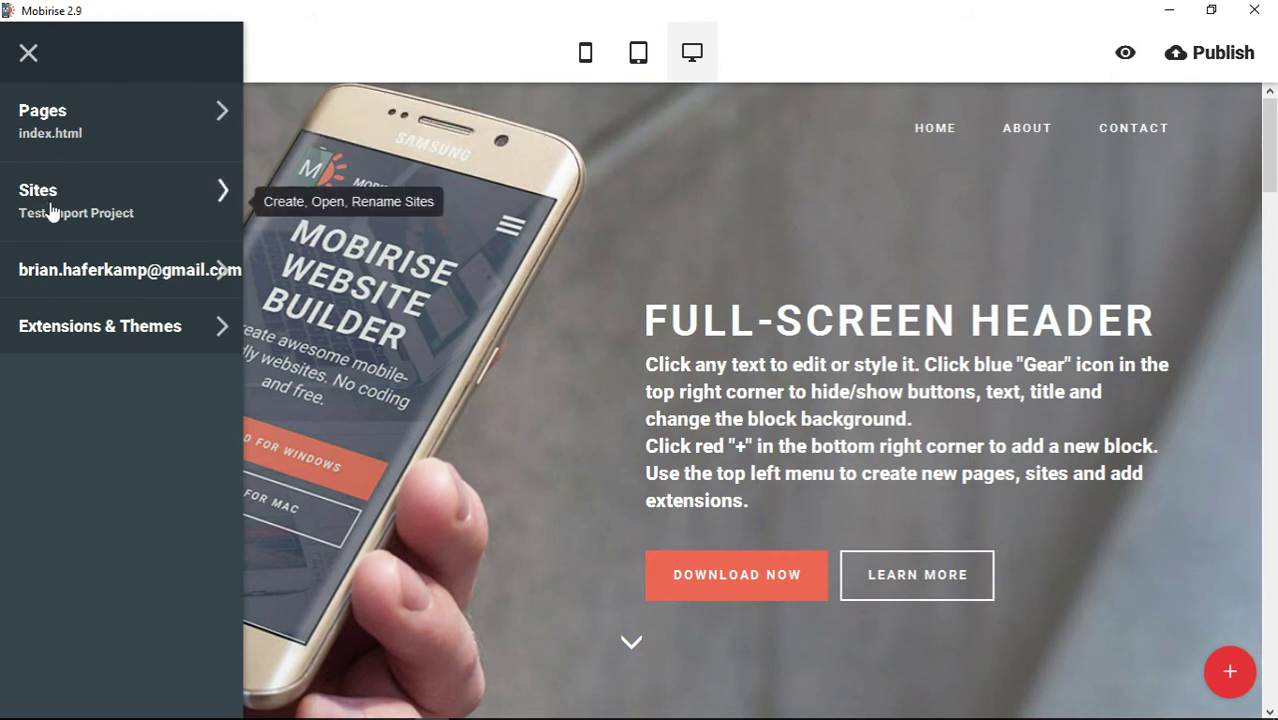
{"action": "left_click", "coordinate": [52, 212]}
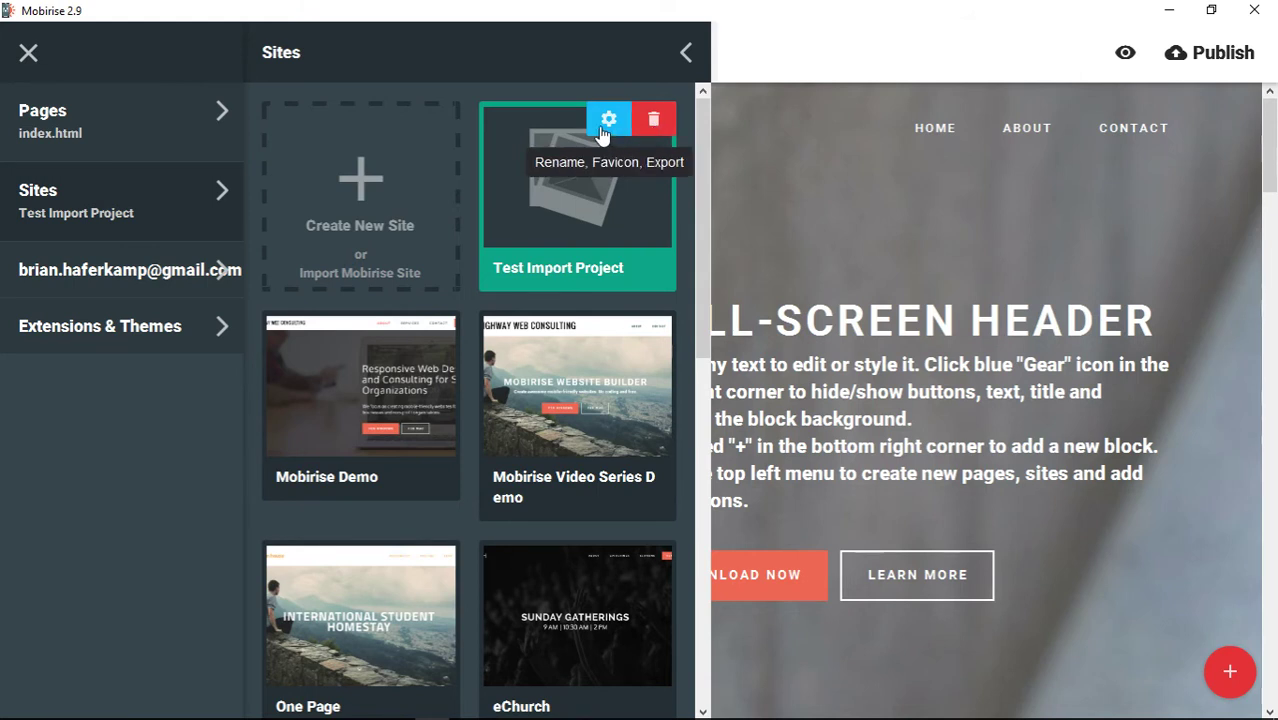
{"action": "left_click", "coordinate": [606, 122]}
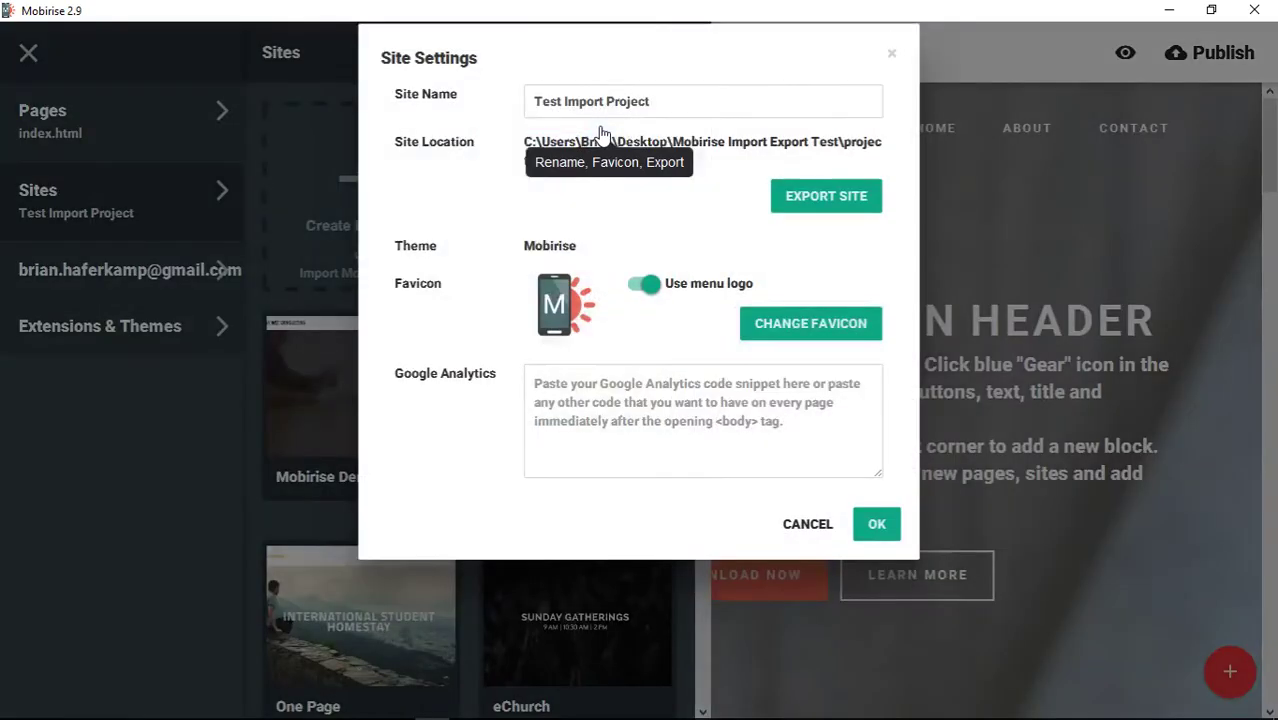
{"action": "left_click_drag", "start_coordinate": [660, 127], "coordinate": [526, 126]}
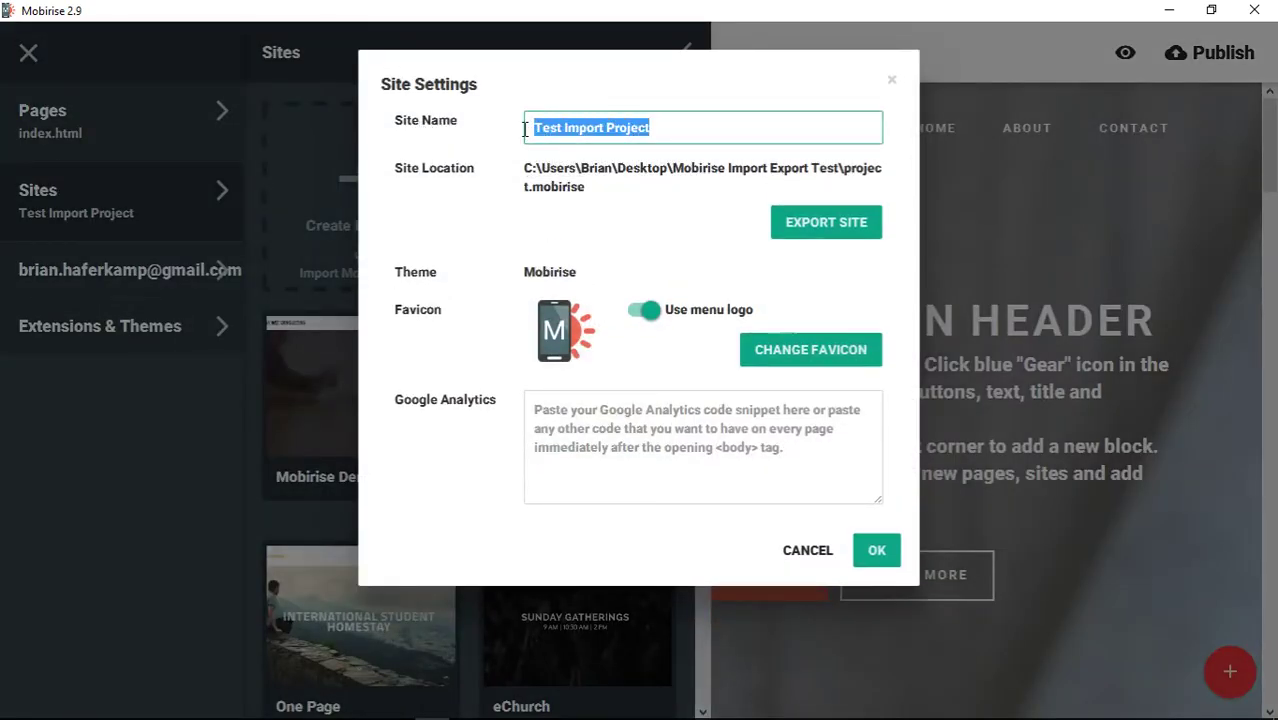
{"action": "double_click", "coordinate": [586, 128]}
{"action": "type", "text": "Expor"}
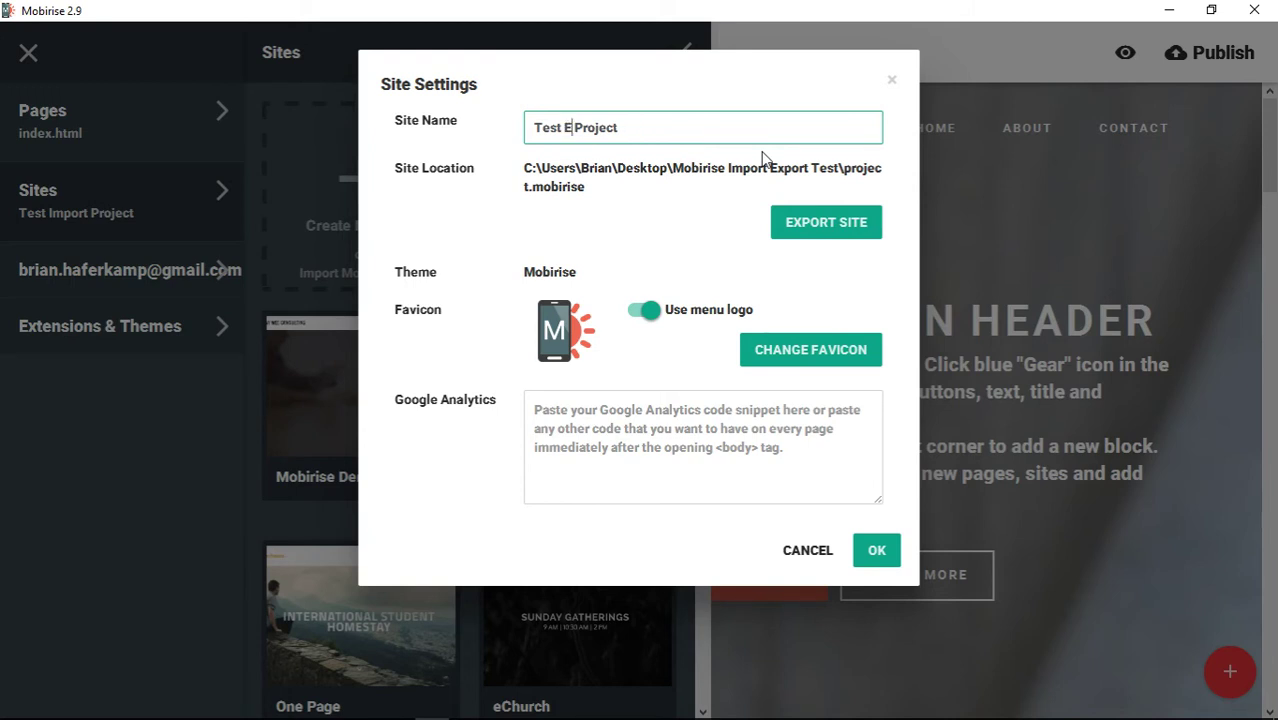
{"action": "type", "text": "t"}
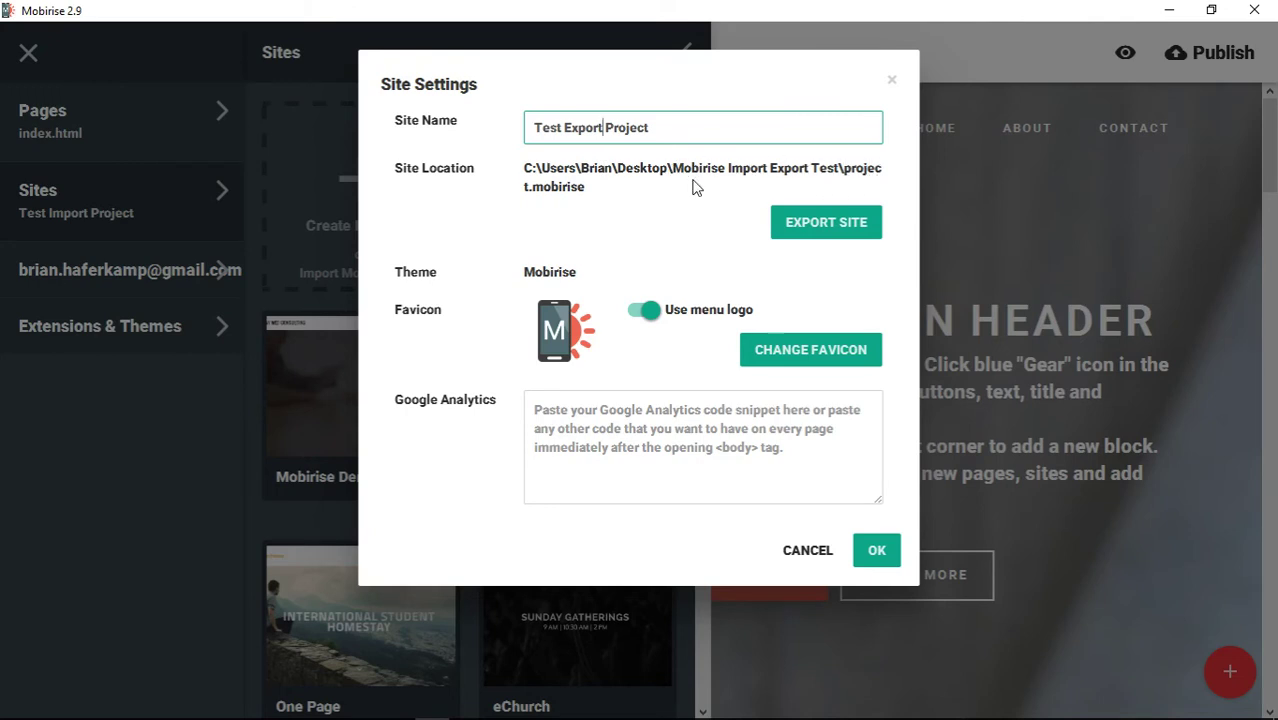
Export the site into a new folder named "Export" inside Mobirise Import Export Test.
{"action": "left_click", "coordinate": [830, 220]}
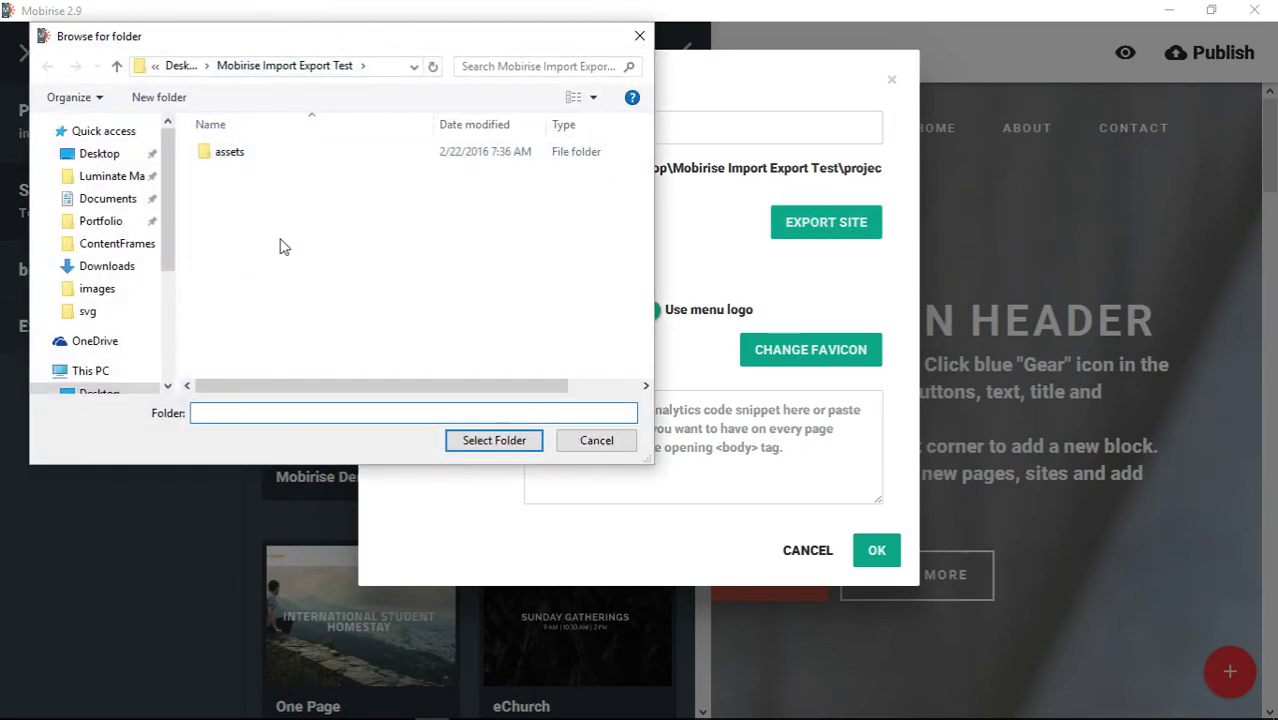
{"action": "left_click", "coordinate": [150, 97]}
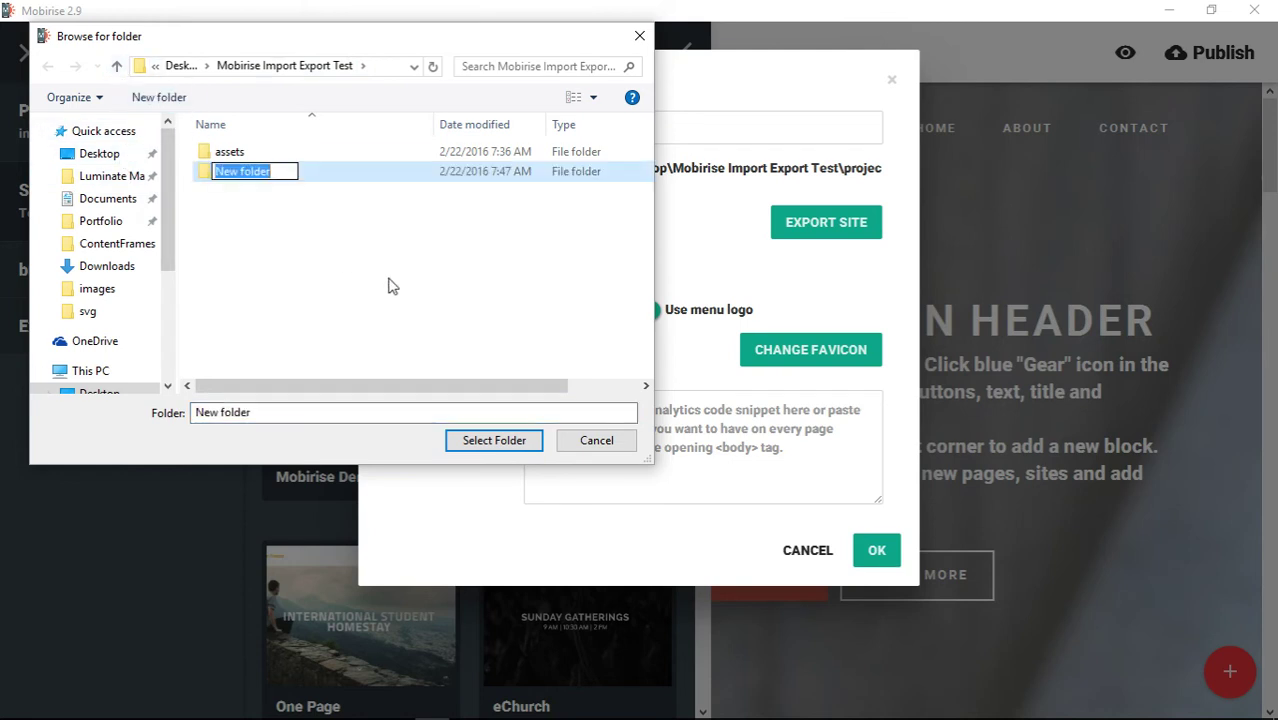
{"action": "type", "text": "Export"}
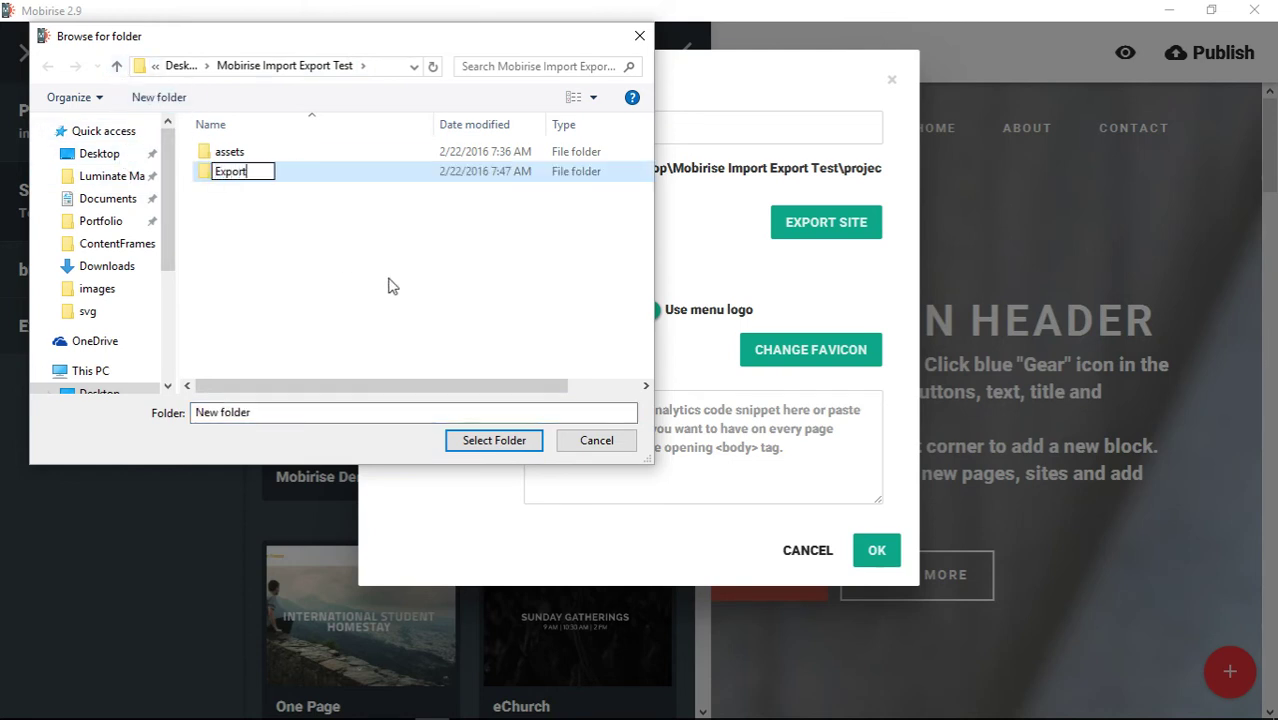
{"action": "key", "text": "Return"}
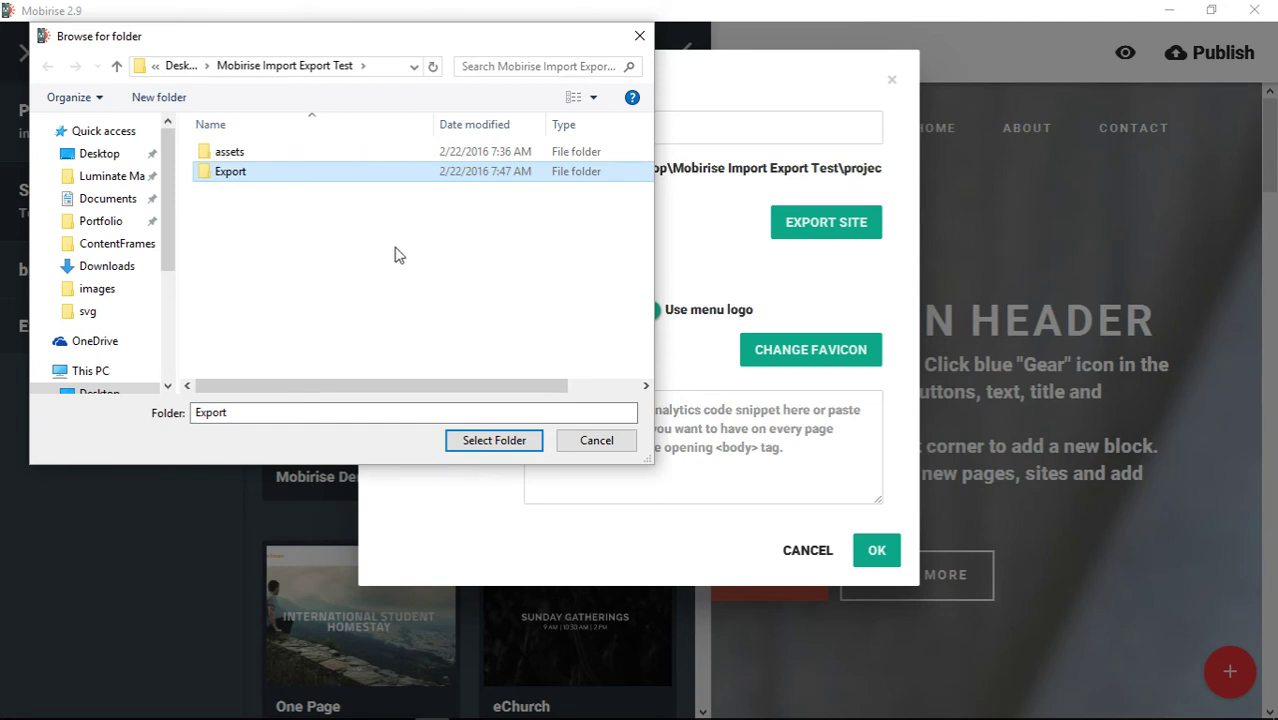
{"action": "double_click", "coordinate": [238, 175]}
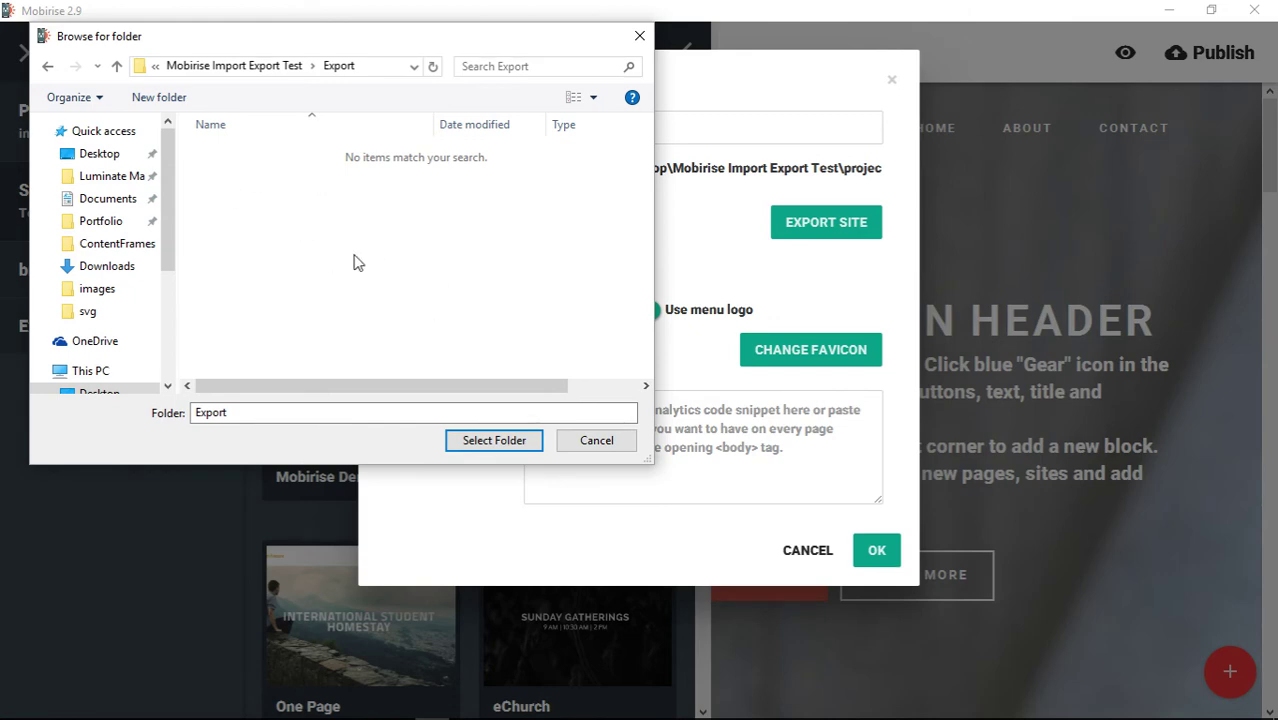
{"action": "left_click", "coordinate": [497, 446]}
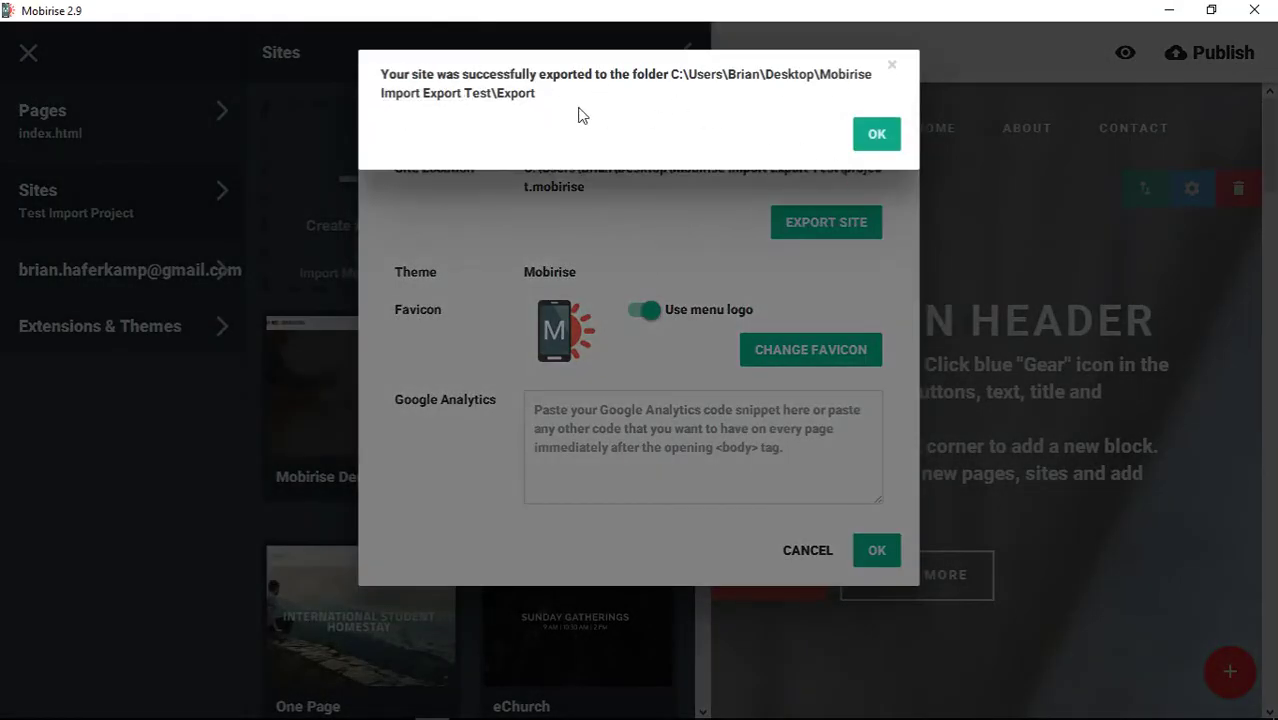
{"action": "left_click", "coordinate": [884, 140]}
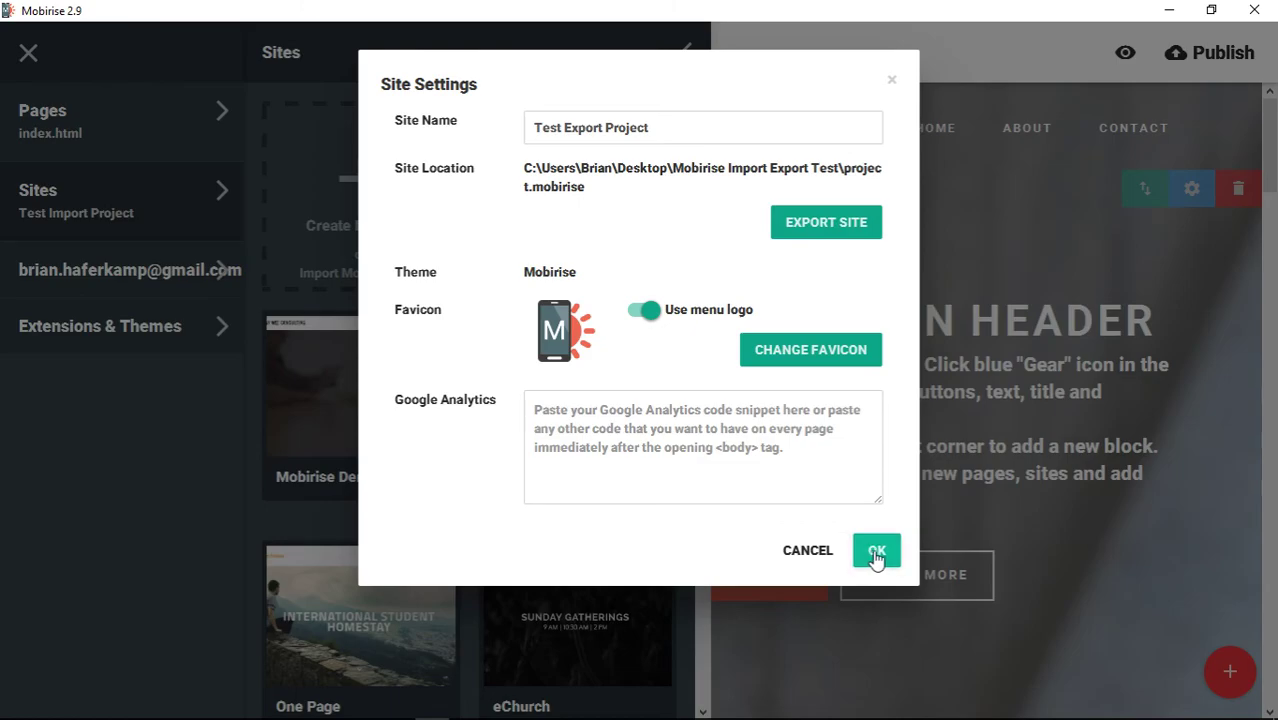
Save the site settings, switch to File Explorer and open the Export folder inside Mobirise Import Export Test to inspect the exported files.
{"action": "left_click", "coordinate": [882, 553]}
{"action": "left_click", "coordinate": [870, 74]}
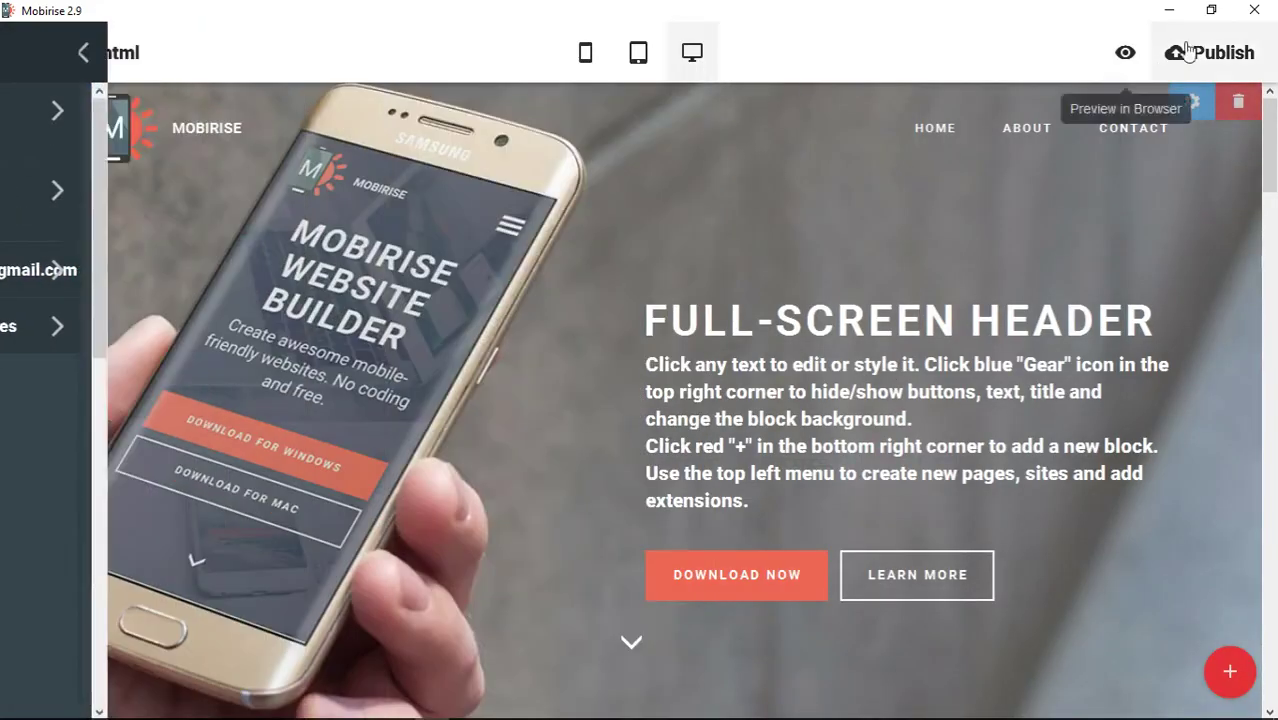
{"action": "left_click", "coordinate": [1170, 12]}
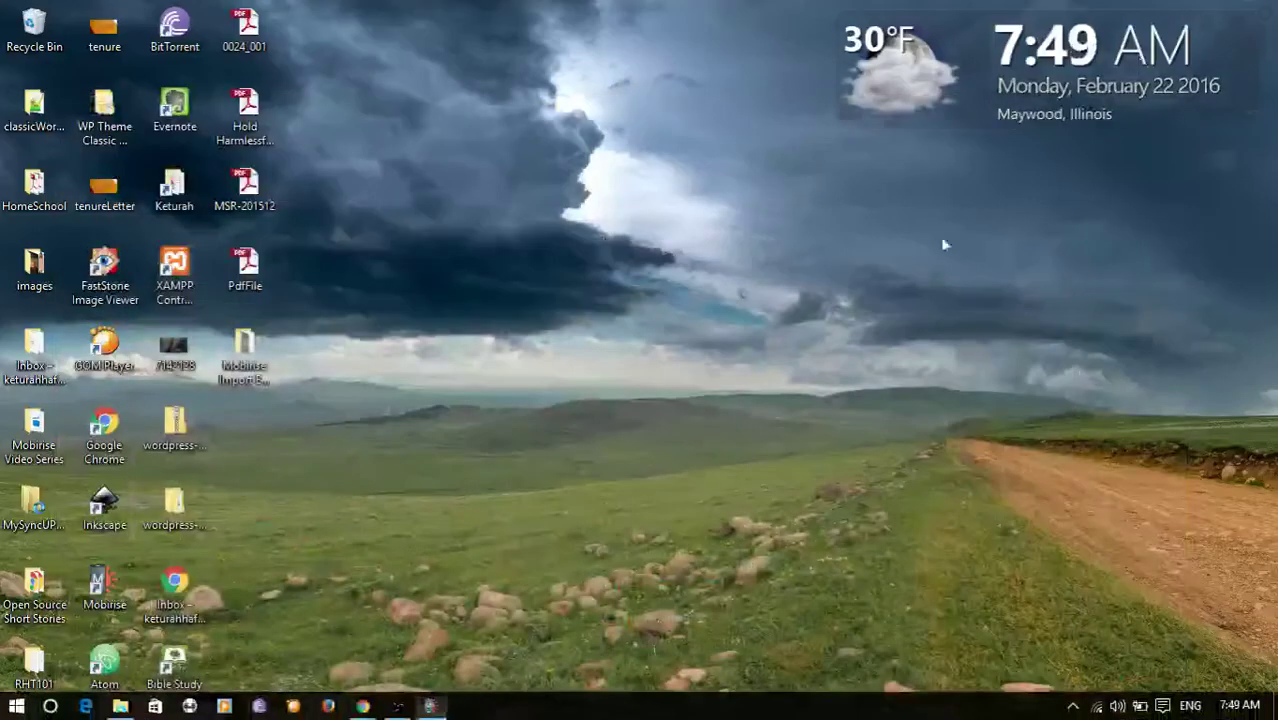
{"action": "double_click", "coordinate": [250, 393]}
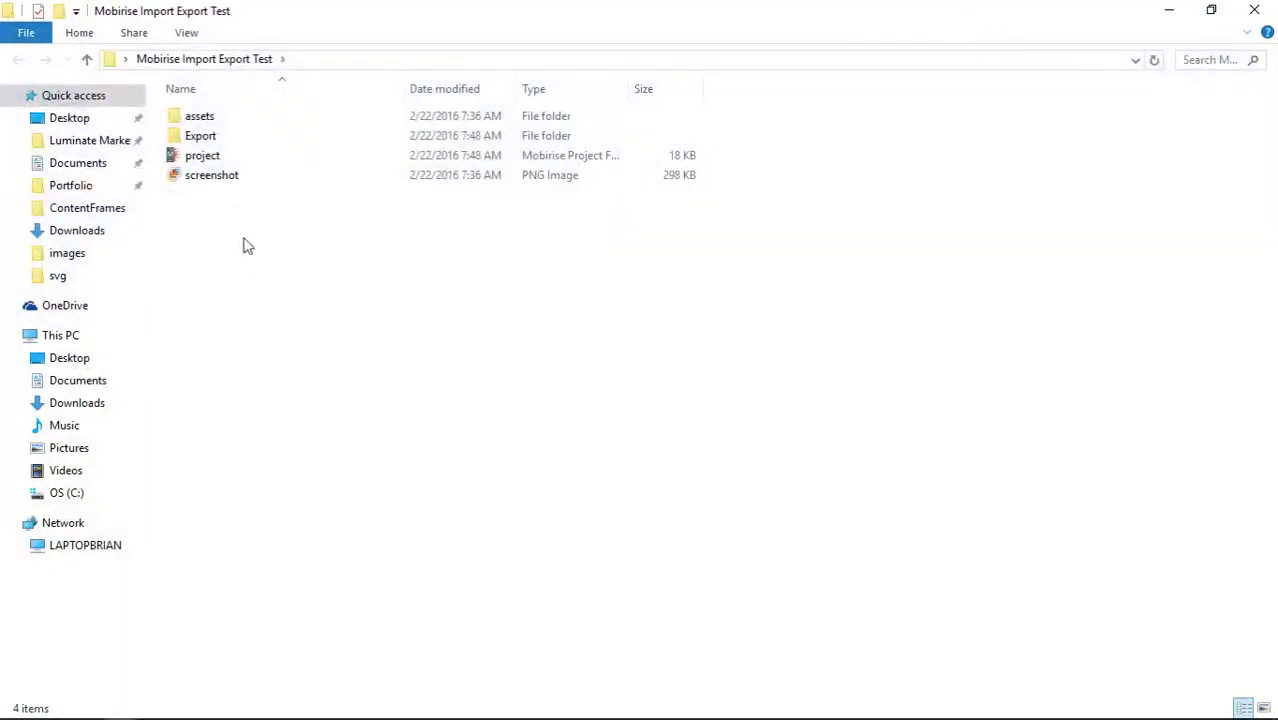
{"action": "left_click", "coordinate": [200, 137]}
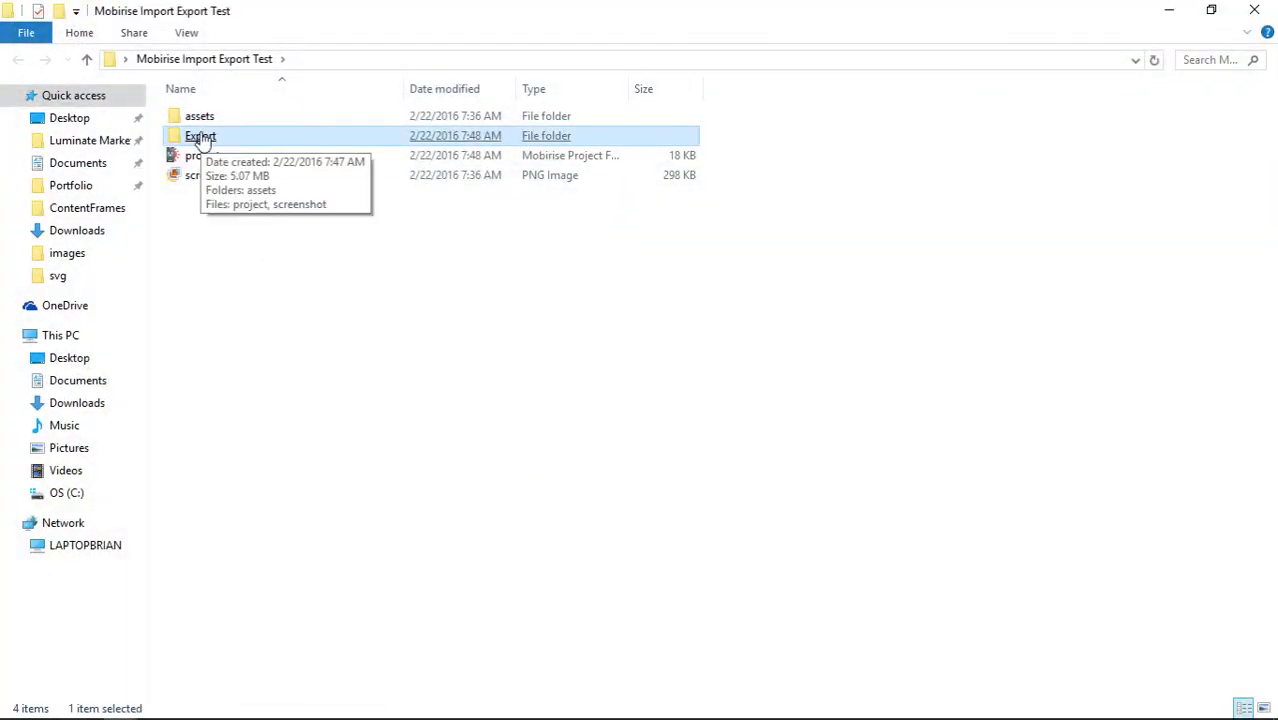
{"action": "double_click", "coordinate": [200, 137]}
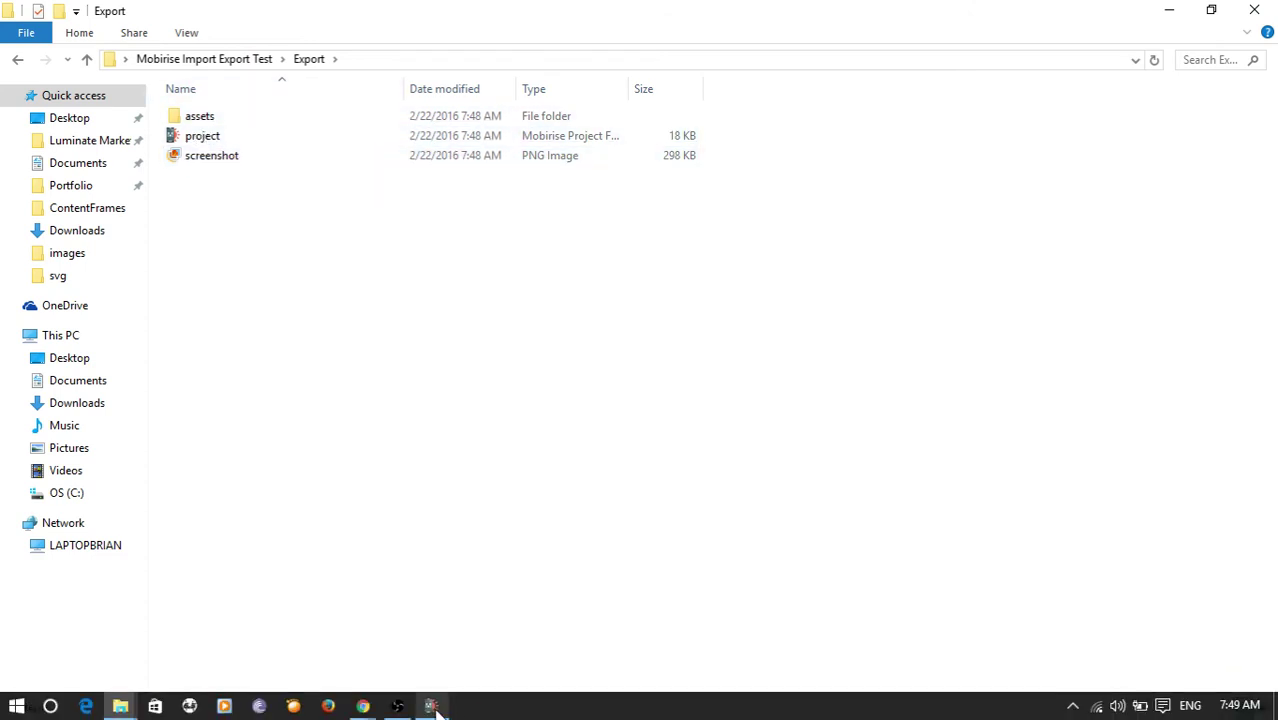
Switch back to Mobirise, delete Test Export Project from the saved sites and close the site list.
{"action": "left_click", "coordinate": [432, 706]}
{"action": "left_click", "coordinate": [28, 52]}
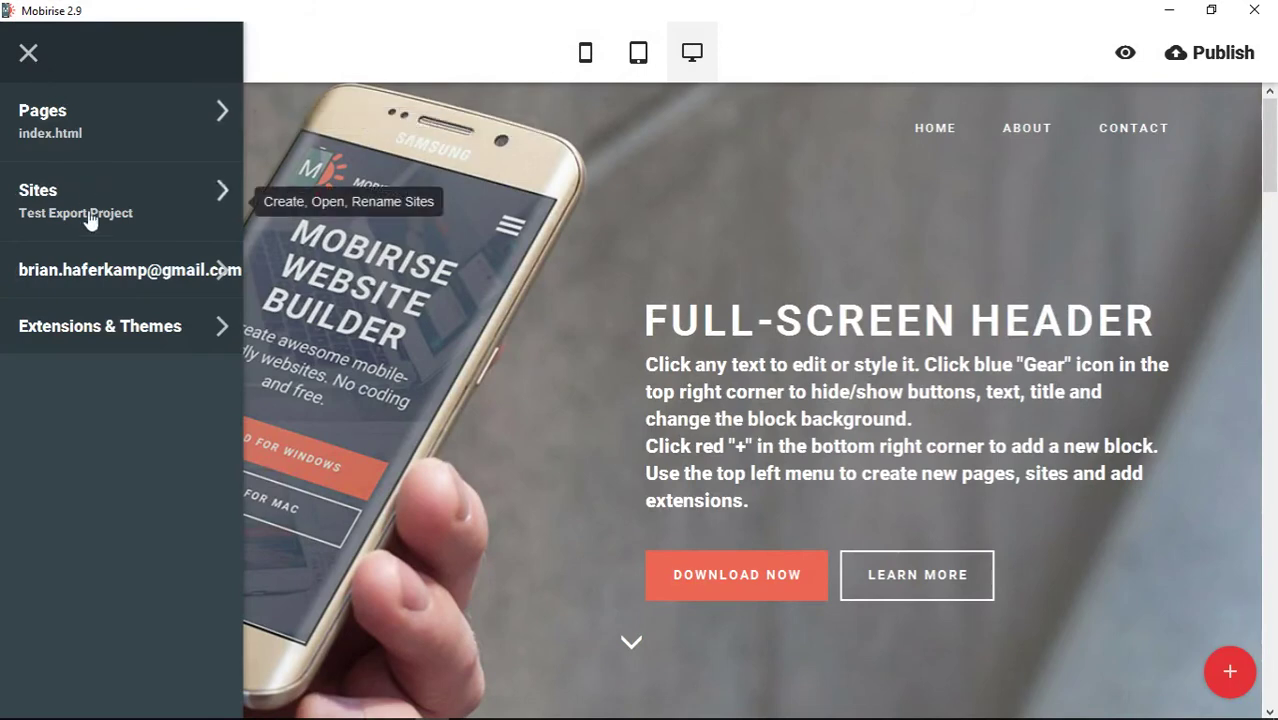
{"action": "left_click", "coordinate": [165, 223]}
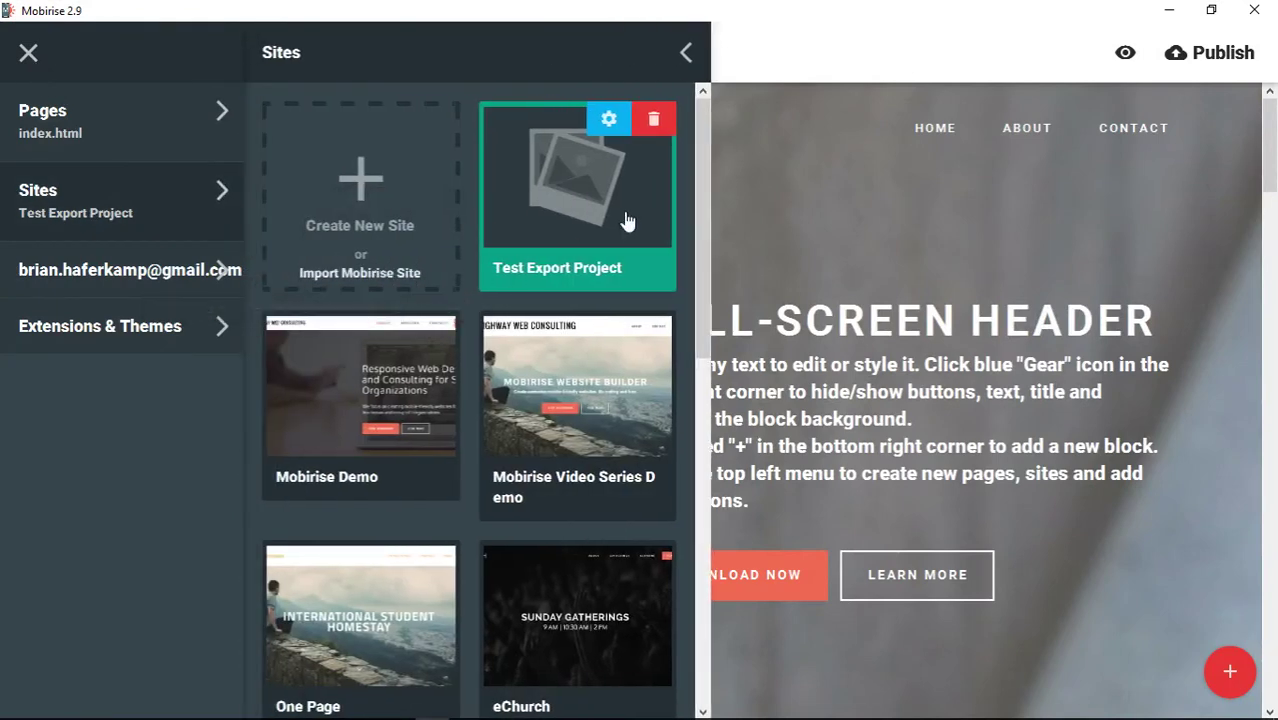
{"action": "left_click", "coordinate": [655, 121]}
{"action": "left_click", "coordinate": [872, 112]}
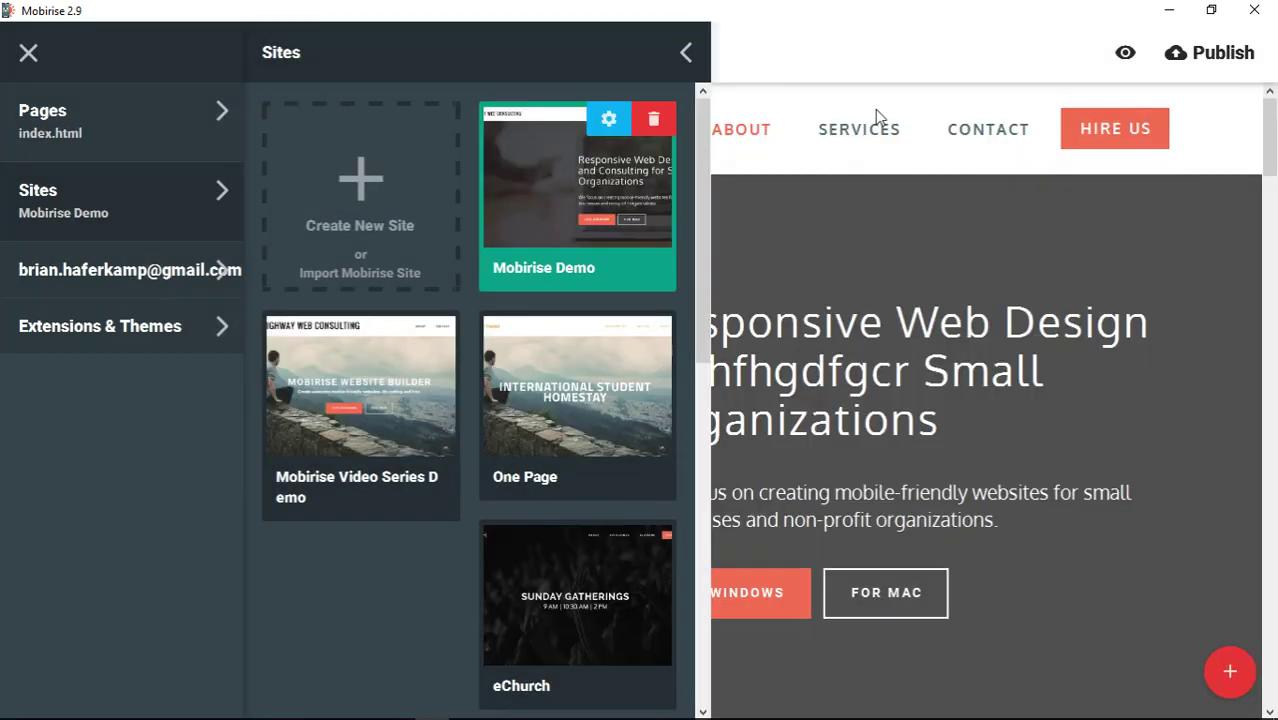
{"action": "left_click", "coordinate": [875, 110]}
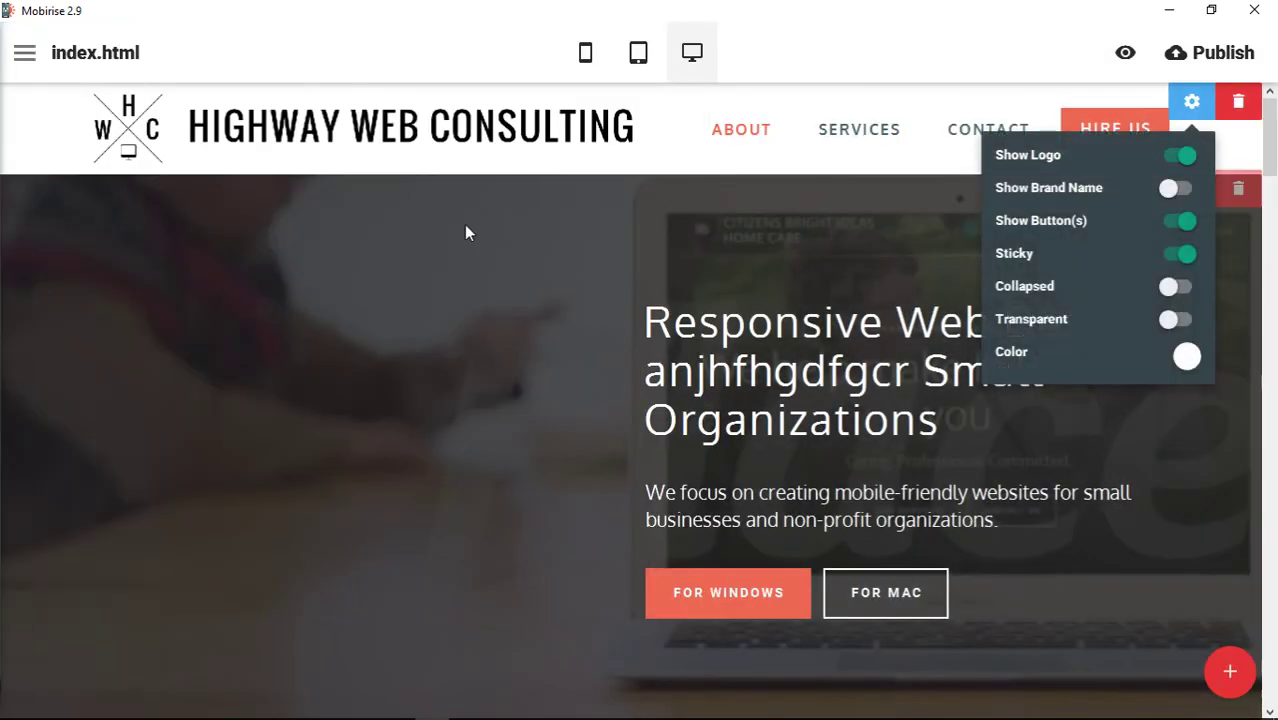
Import the exported site from the project file in the Export folder of Mobirise Import Export Test.
{"action": "left_click", "coordinate": [24, 52]}
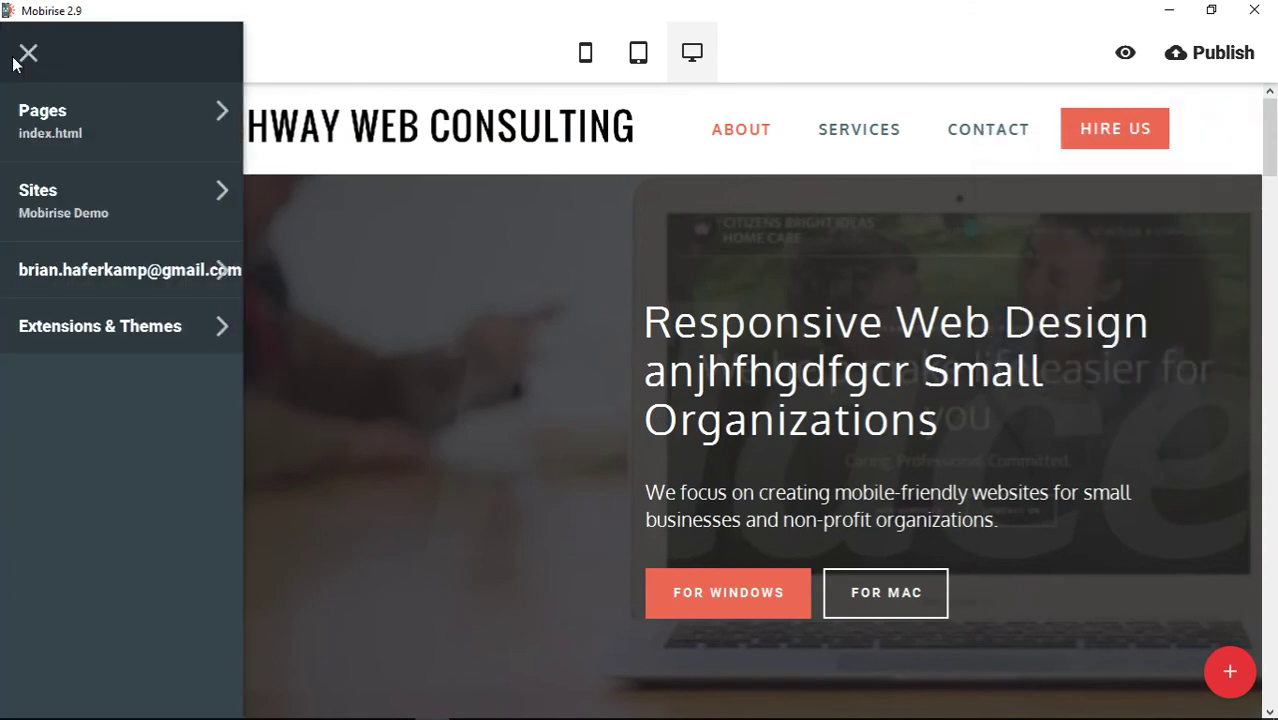
{"action": "left_click", "coordinate": [30, 205]}
{"action": "left_click", "coordinate": [368, 273]}
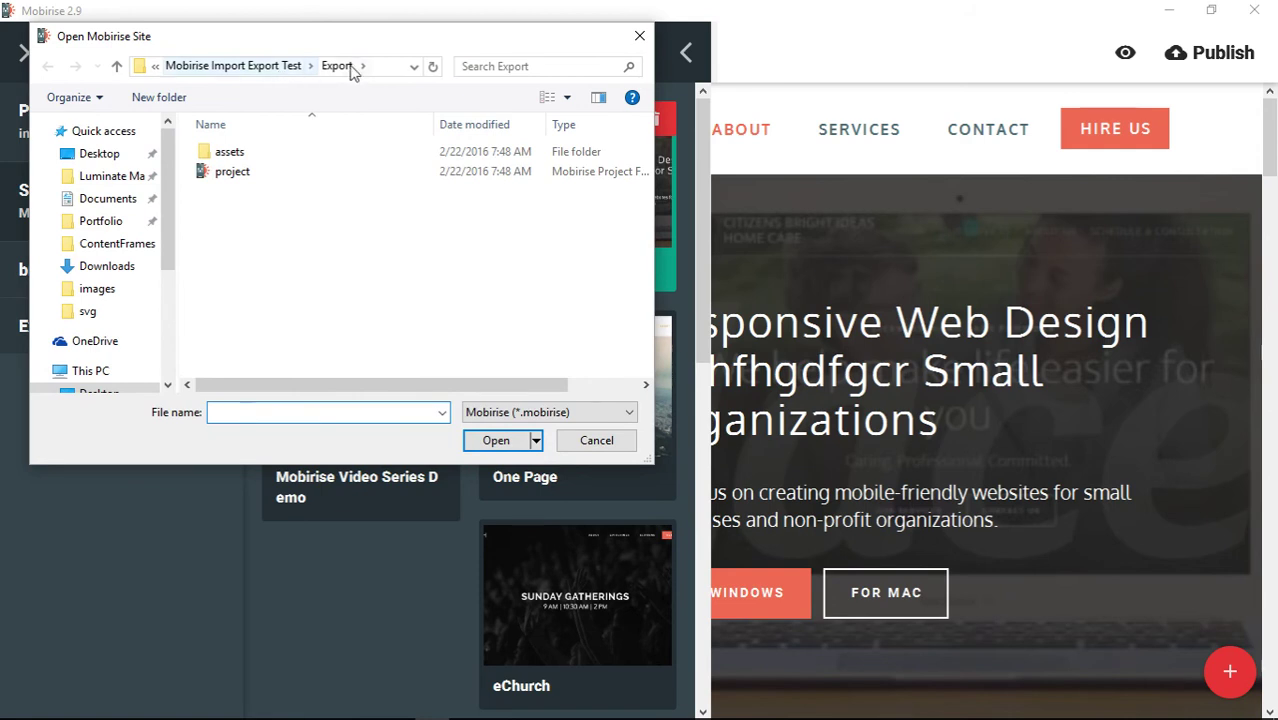
{"action": "left_click", "coordinate": [250, 66]}
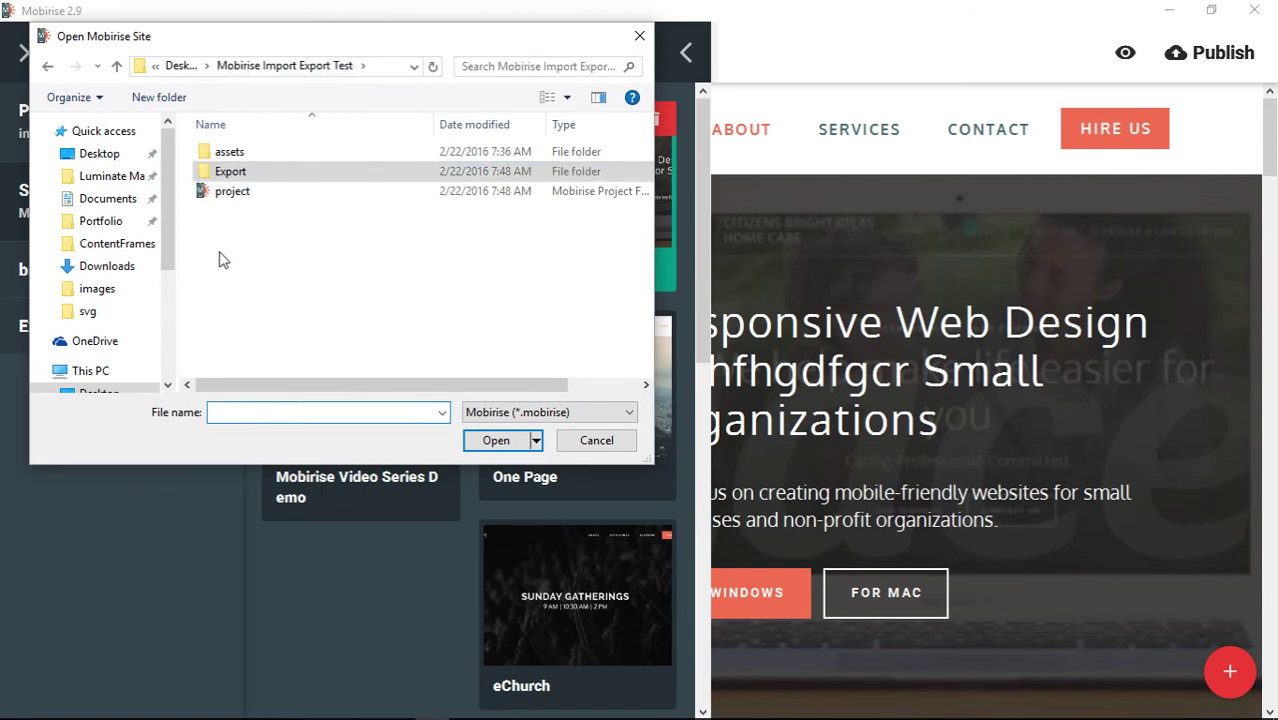
{"action": "double_click", "coordinate": [240, 174]}
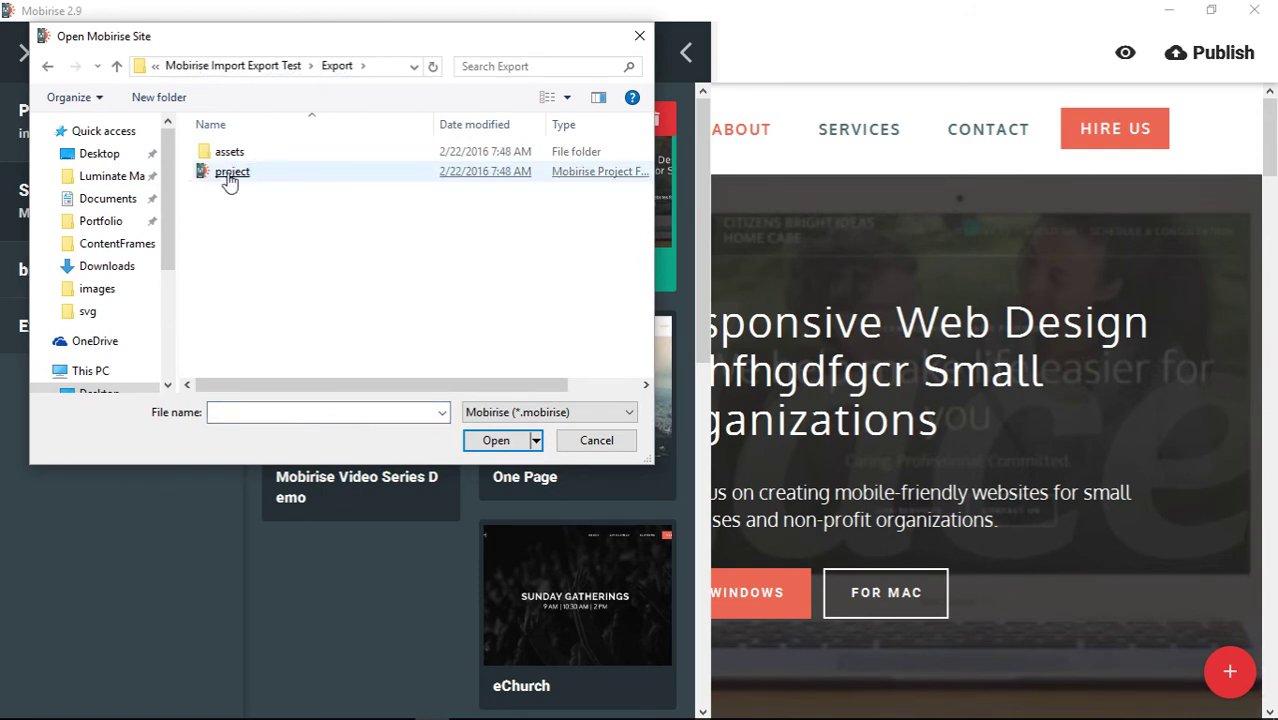
{"action": "left_click", "coordinate": [241, 174]}
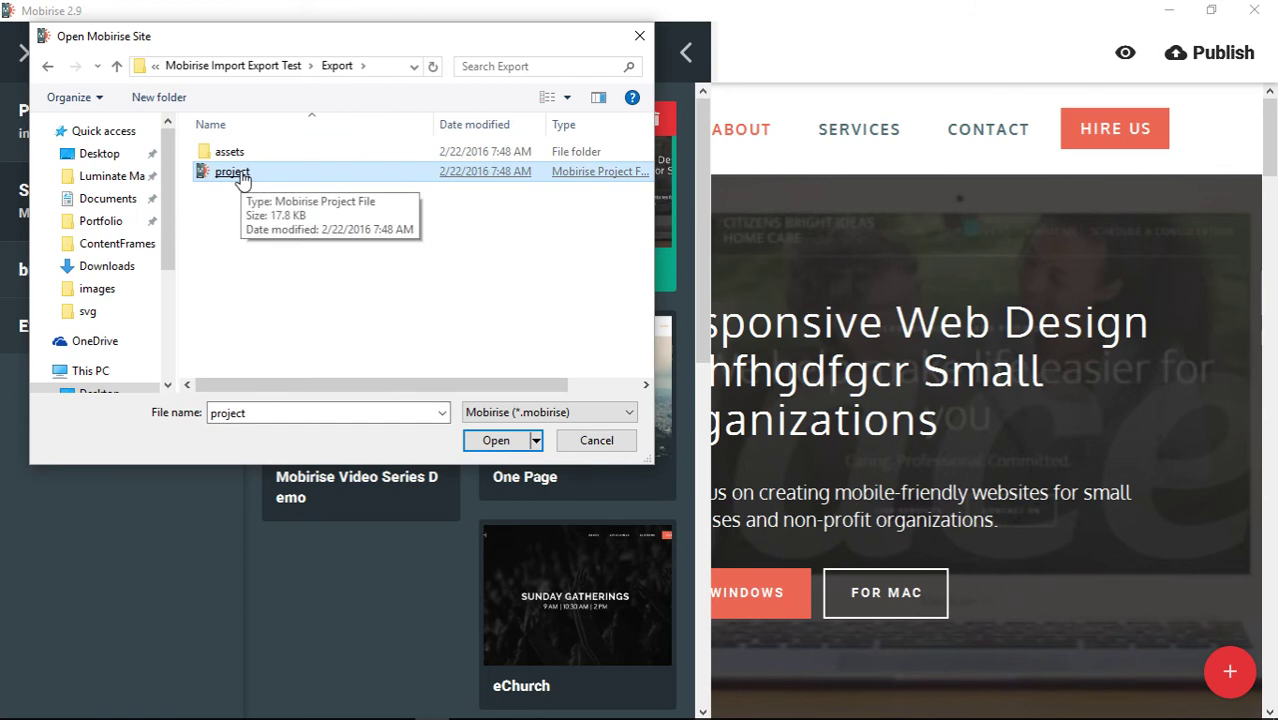
{"action": "double_click", "coordinate": [241, 174]}
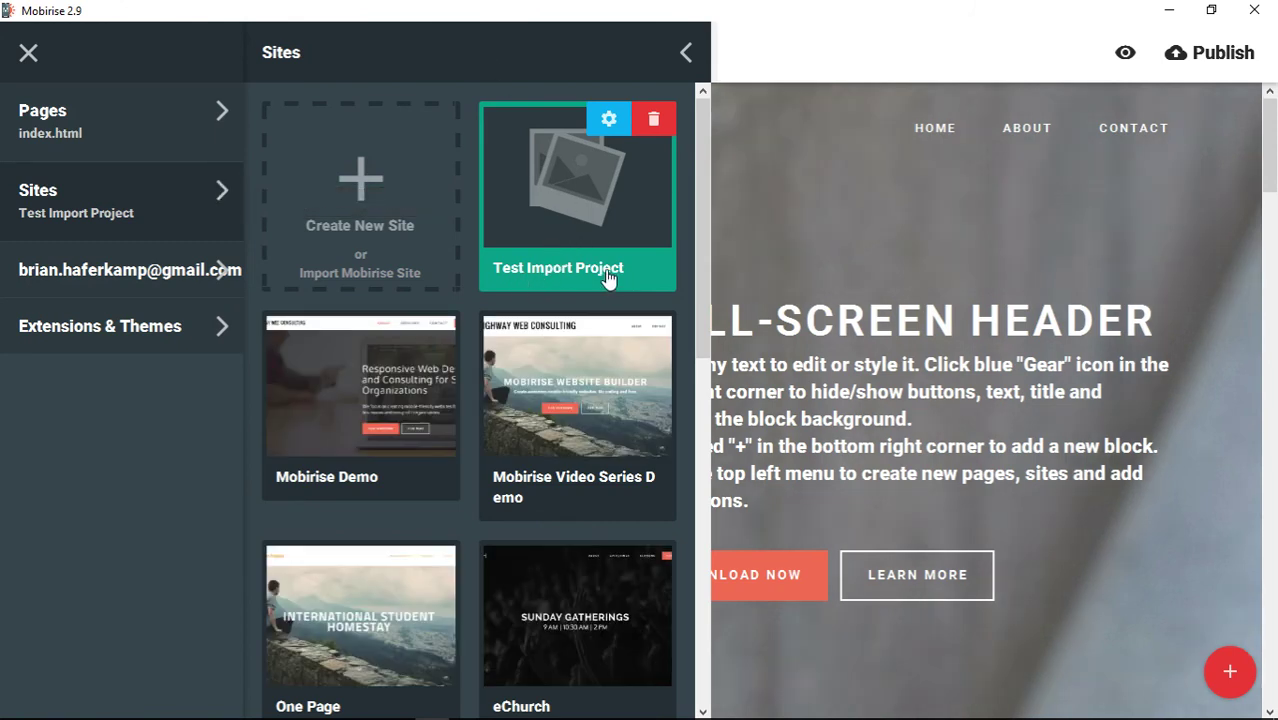
Close the site list and look through the re-imported page from its header past the image slider and back.
{"action": "left_click", "coordinate": [865, 64]}
{"action": "scroll", "coordinate": [1000, 300], "scroll_direction": "down", "scroll_amount": 5}
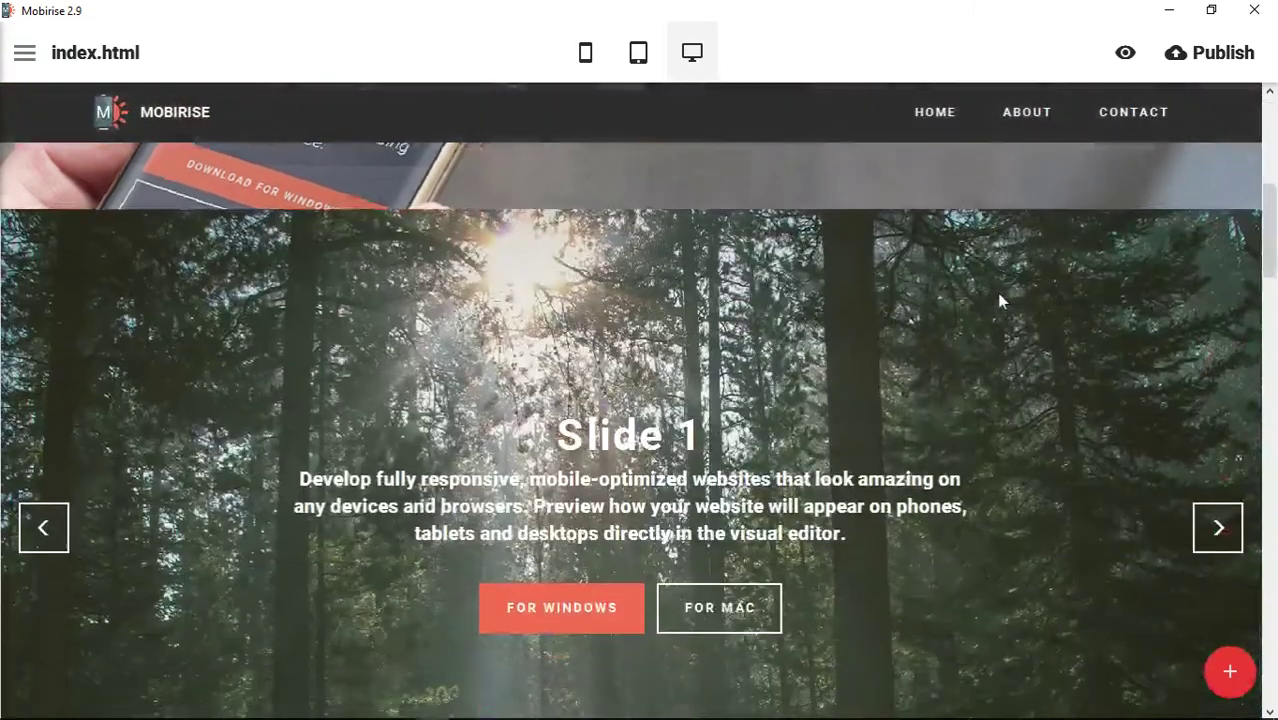
{"action": "scroll", "coordinate": [1000, 300], "scroll_direction": "down", "scroll_amount": 7}
{"action": "scroll", "coordinate": [1000, 304], "scroll_direction": "up", "scroll_amount": 3}
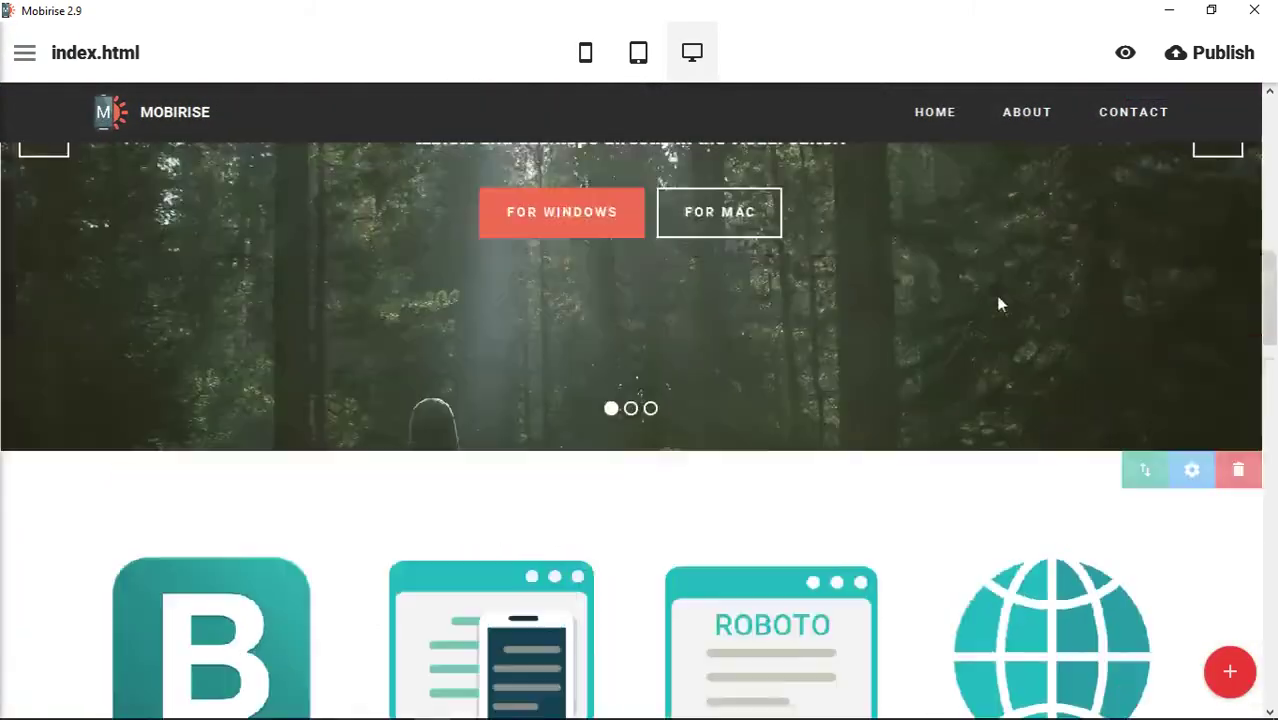
{"action": "scroll", "coordinate": [1000, 304], "scroll_direction": "up", "scroll_amount": 8}
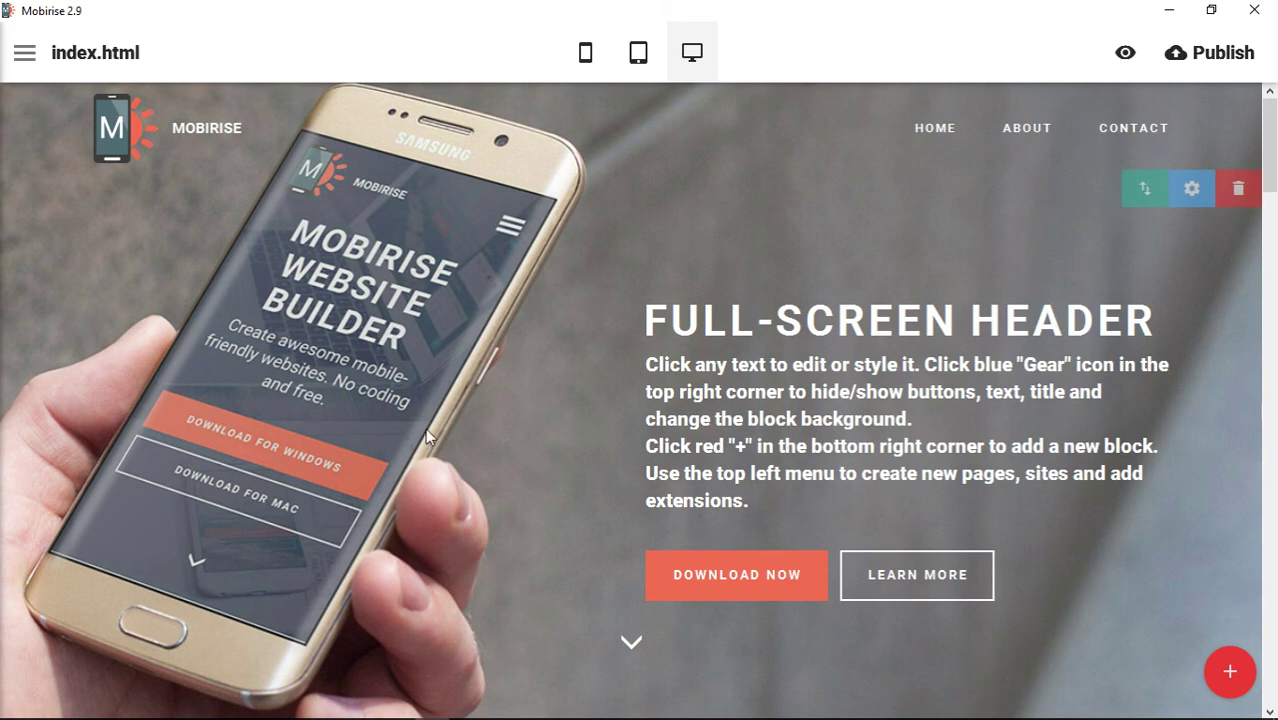
View the site list and the settings option of Test Import Project, and return to the full page view.
{"action": "left_click", "coordinate": [25, 53]}
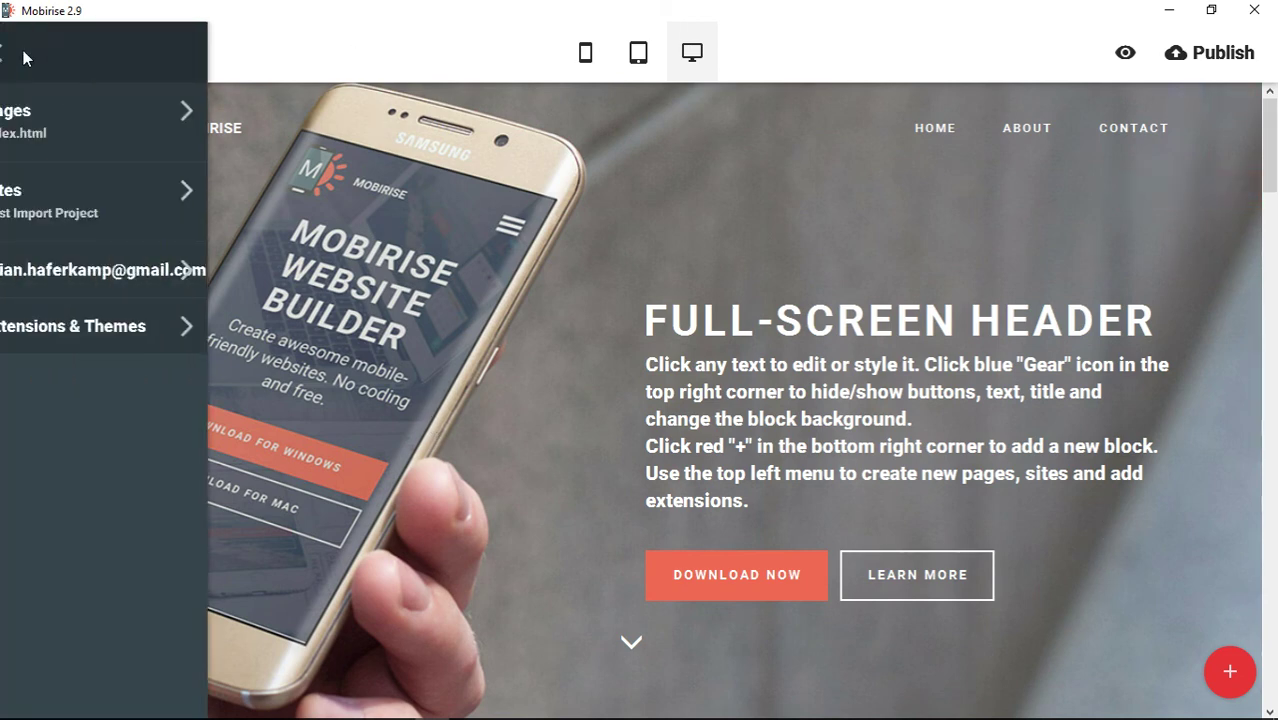
{"action": "left_click", "coordinate": [46, 206]}
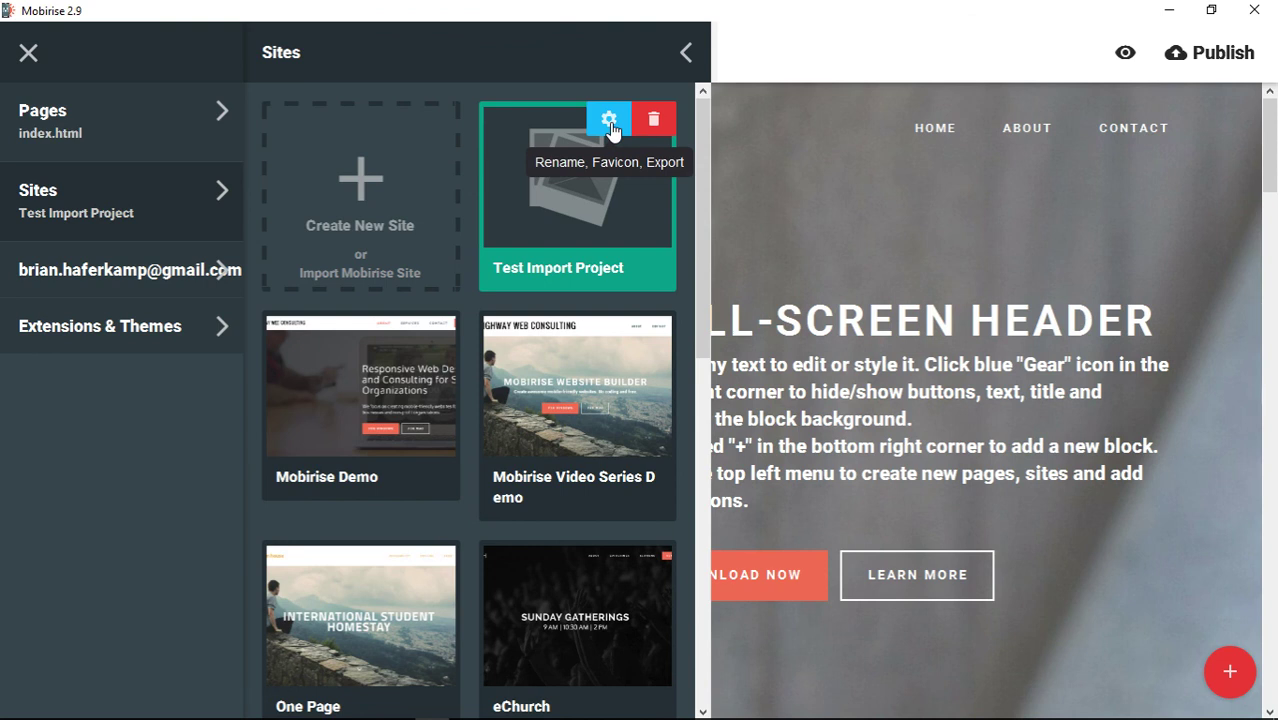
{"action": "left_click", "coordinate": [910, 40]}
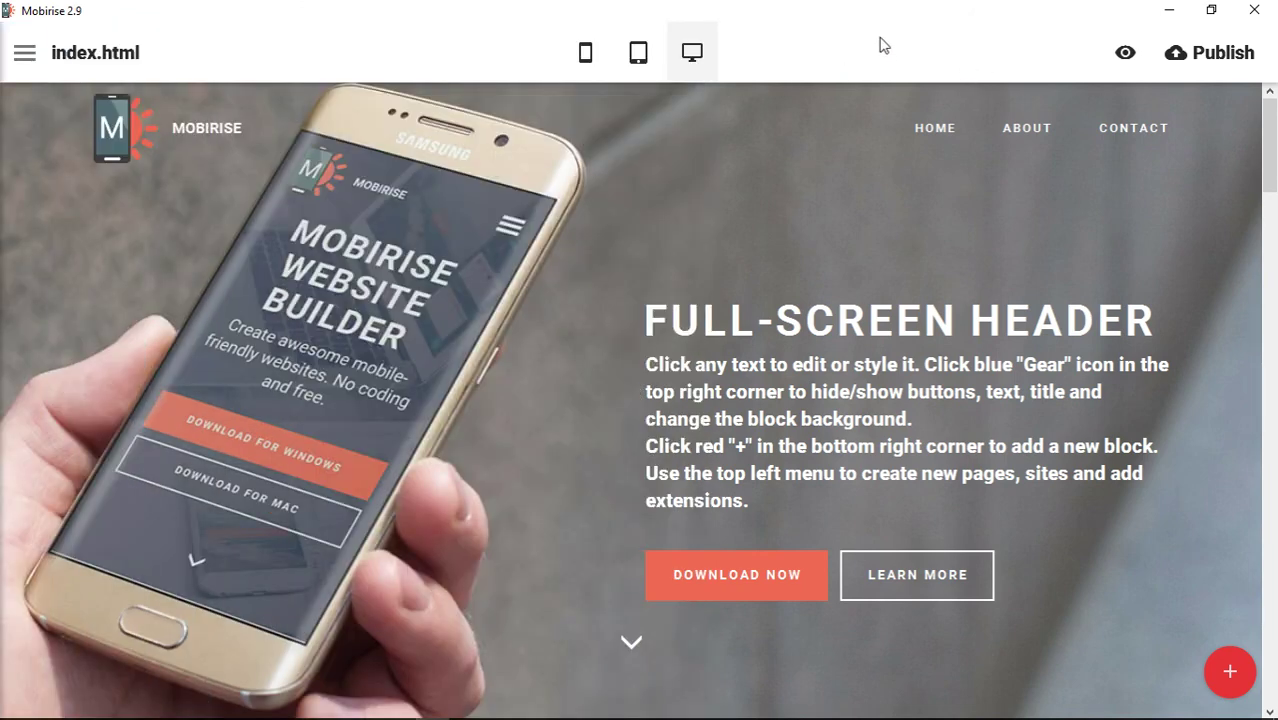
{"action": "mouse_move", "coordinate": [1183, 122]}
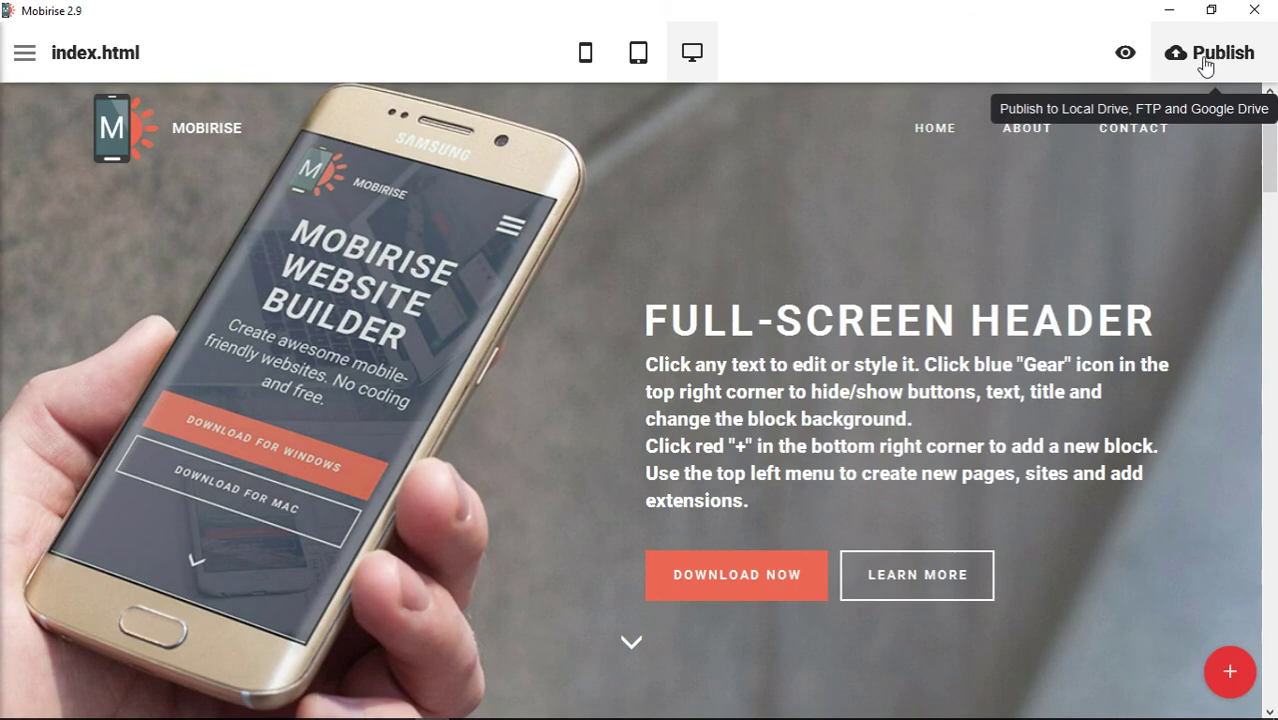